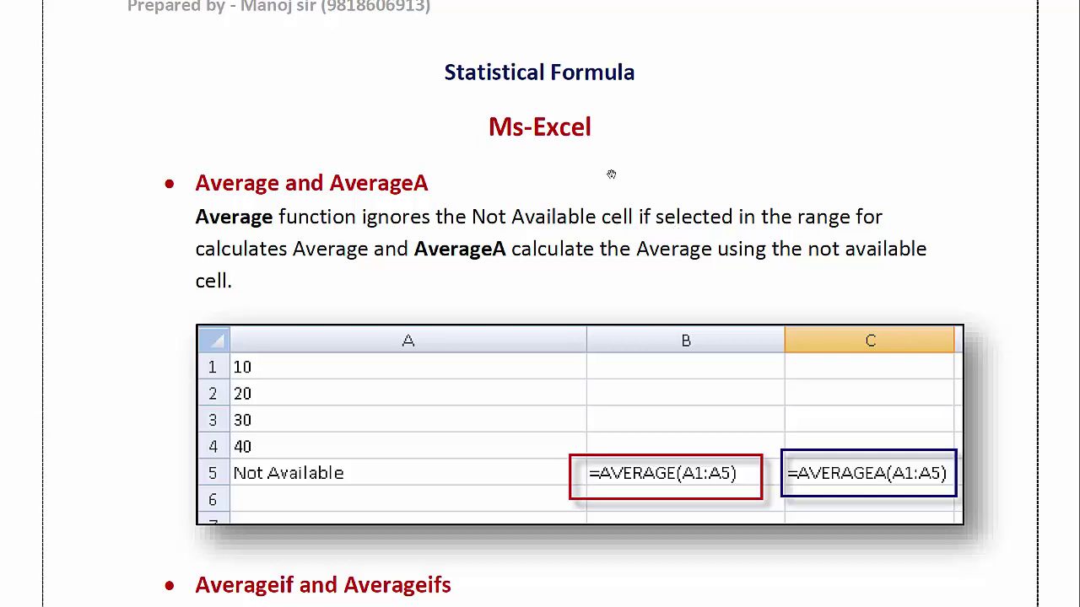
- Scroll through the notes image explaining Average and AverageA
{"action": "scroll", "coordinate": [608, 169], "scroll_direction": "up", "scroll_amount": 1}
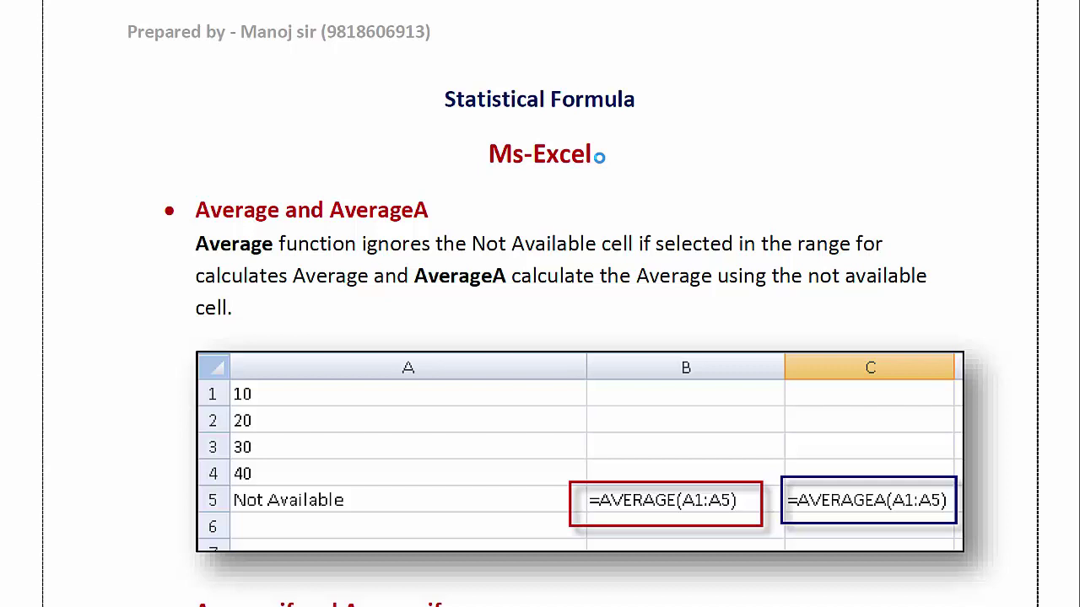
{"action": "scroll", "coordinate": [599, 157], "scroll_direction": "up", "scroll_amount": 1}
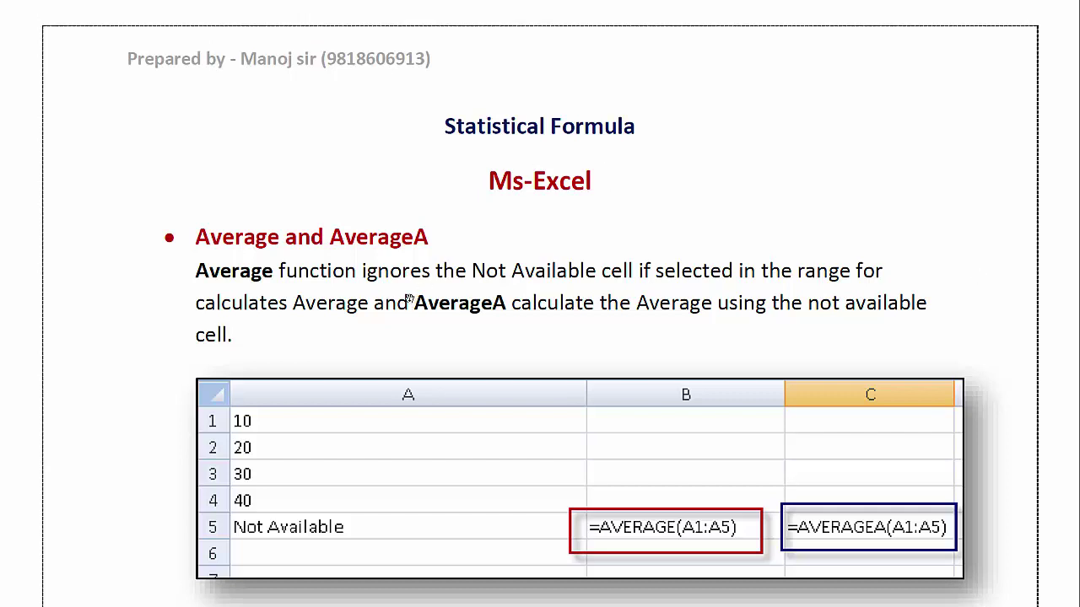
{"action": "scroll", "coordinate": [407, 299], "scroll_direction": "down", "scroll_amount": 1}
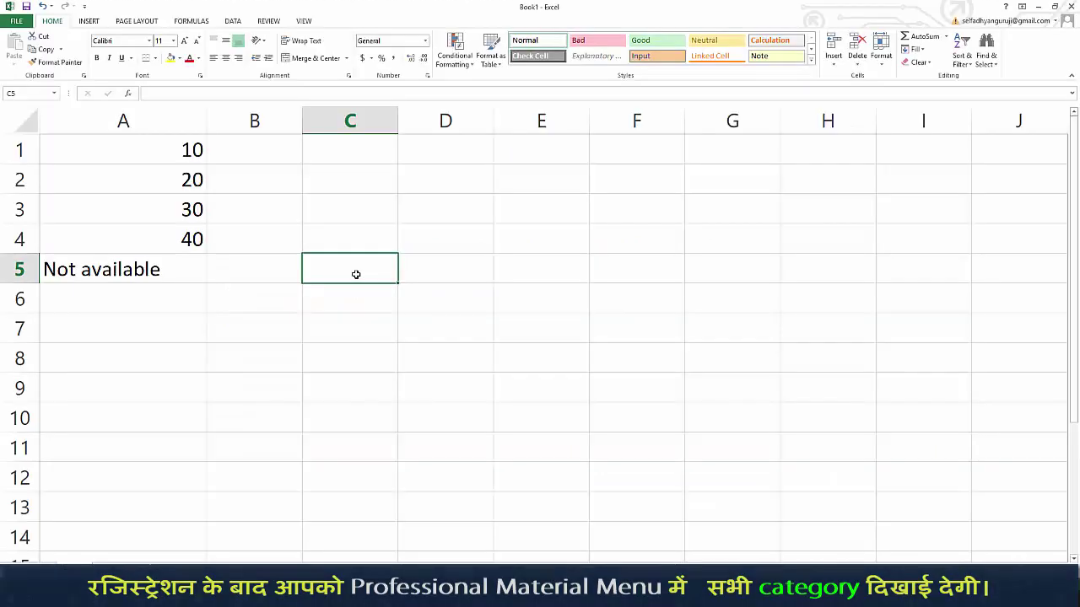
- Review the values 10, 20, 30, 40 and 'Not available' in A1:A5
{"action": "left_click", "coordinate": [191, 151]}
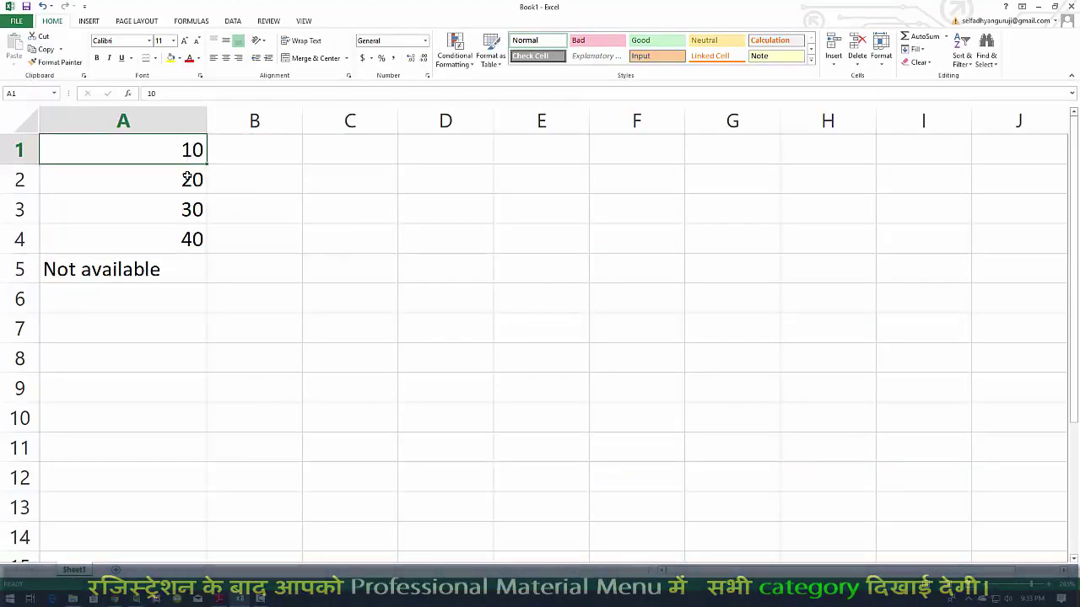
{"action": "left_click", "coordinate": [191, 178]}
{"action": "left_click", "coordinate": [174, 212]}
{"action": "left_click", "coordinate": [165, 238]}
{"action": "left_click", "coordinate": [161, 265]}
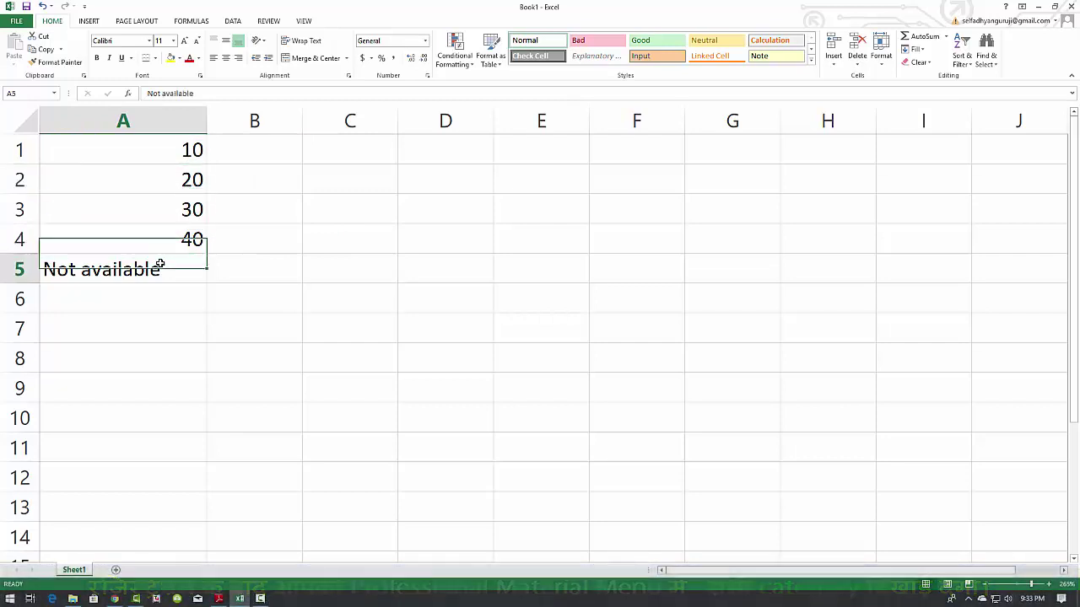
- Enter =AVERAGE(A1:A5) in C5, returning 25
{"action": "left_click", "coordinate": [364, 263]}
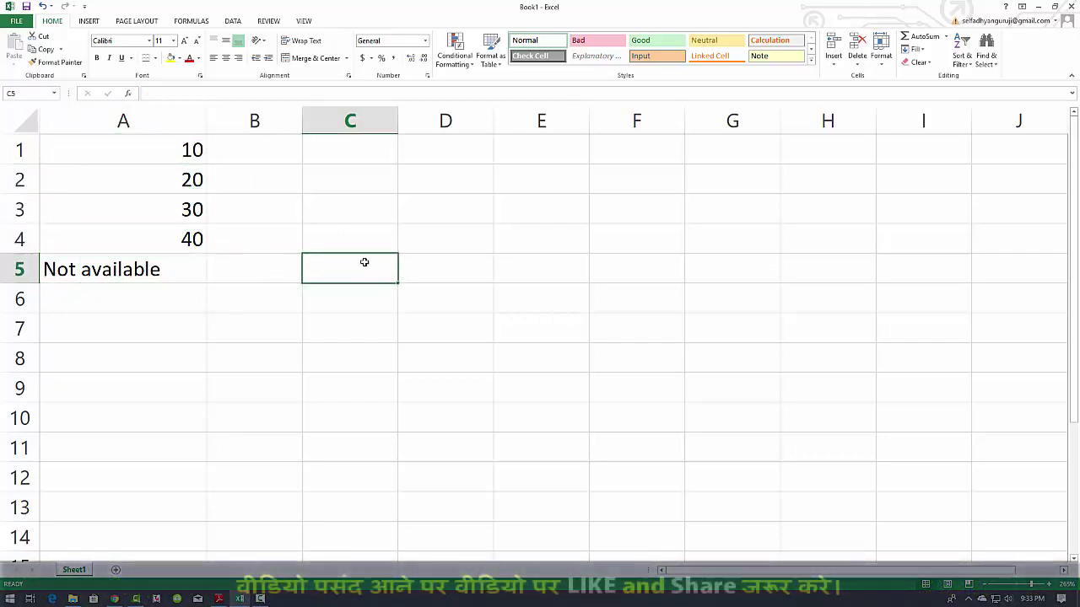
{"action": "double_click", "coordinate": [364, 262]}
{"action": "type", "text": "="}
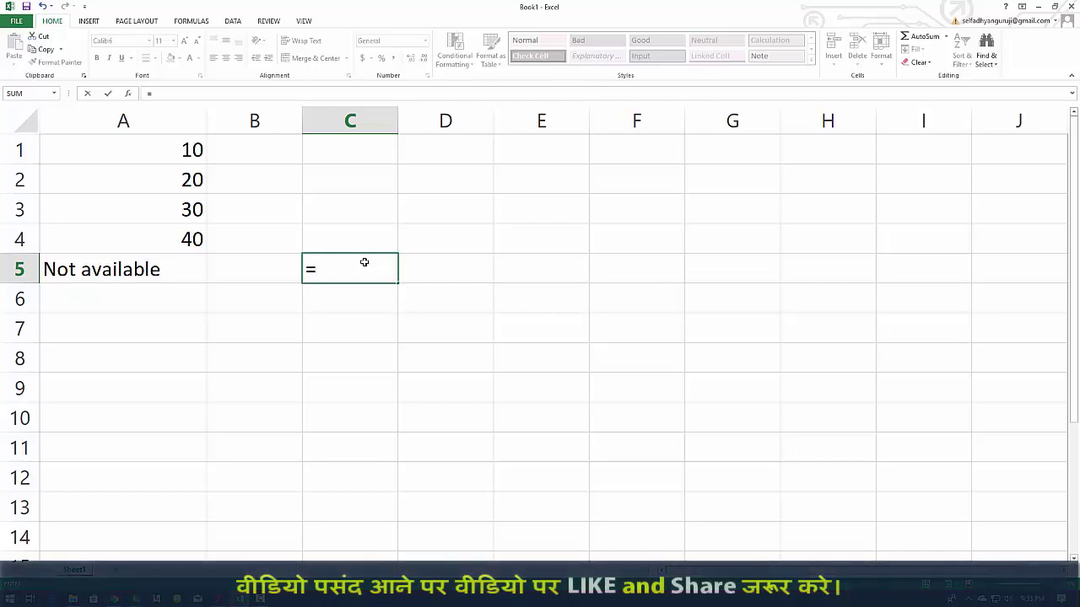
{"action": "type", "text": "average"}
{"action": "key", "text": "Tab"}
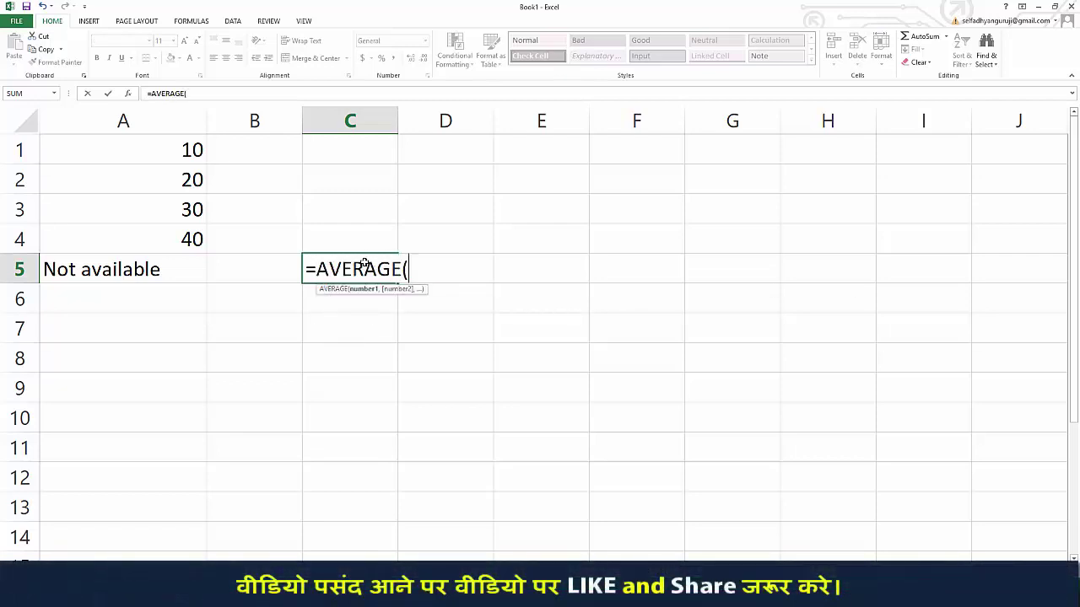
{"action": "left_click_drag", "start_coordinate": [188, 150], "coordinate": [187, 268]}
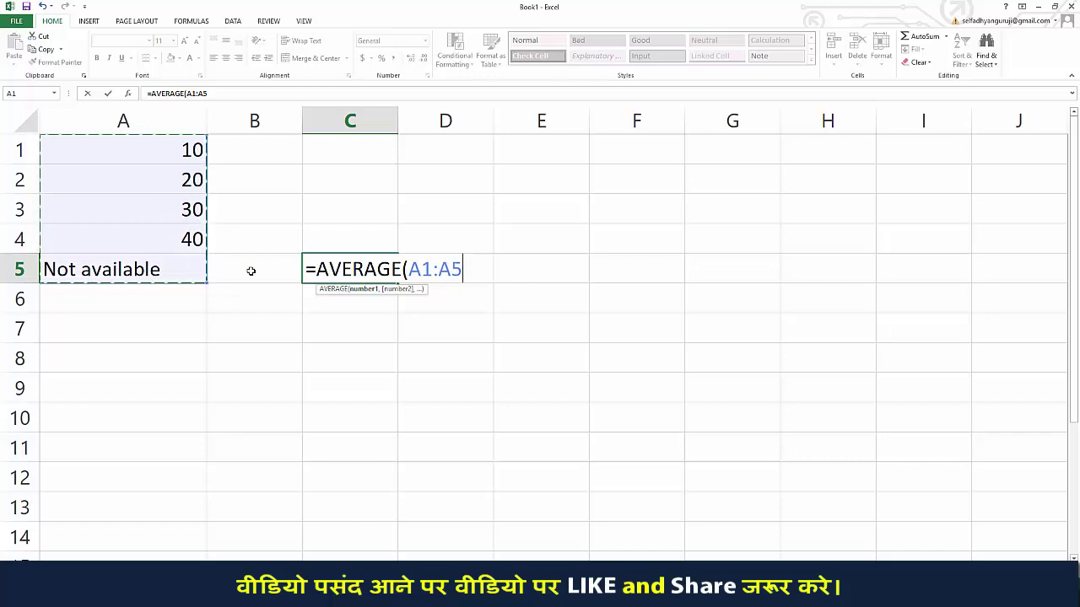
{"action": "type", "text": ")"}
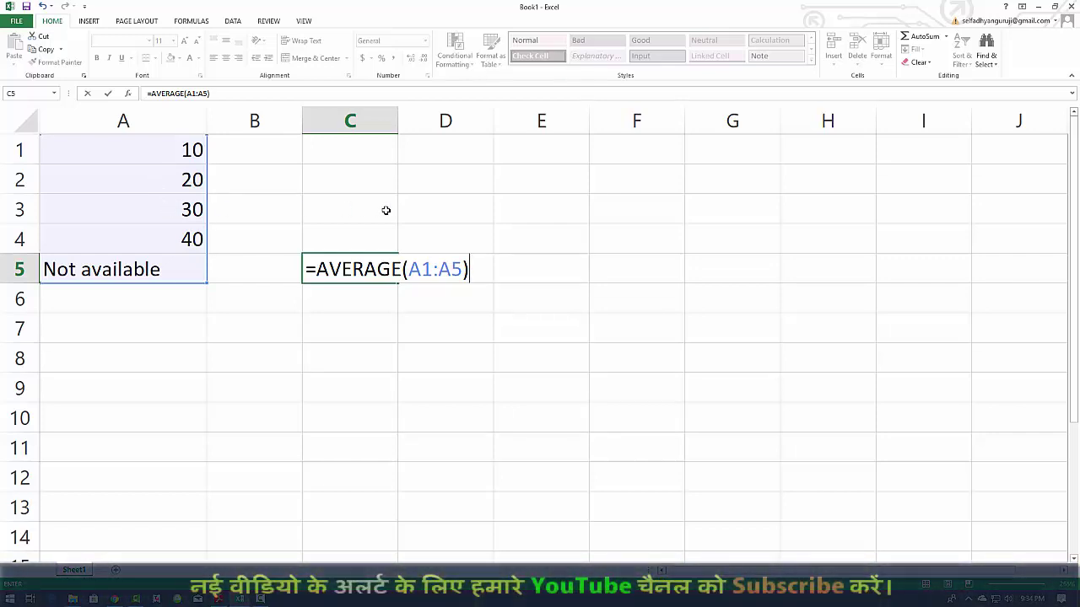
{"action": "key", "text": "Return"}
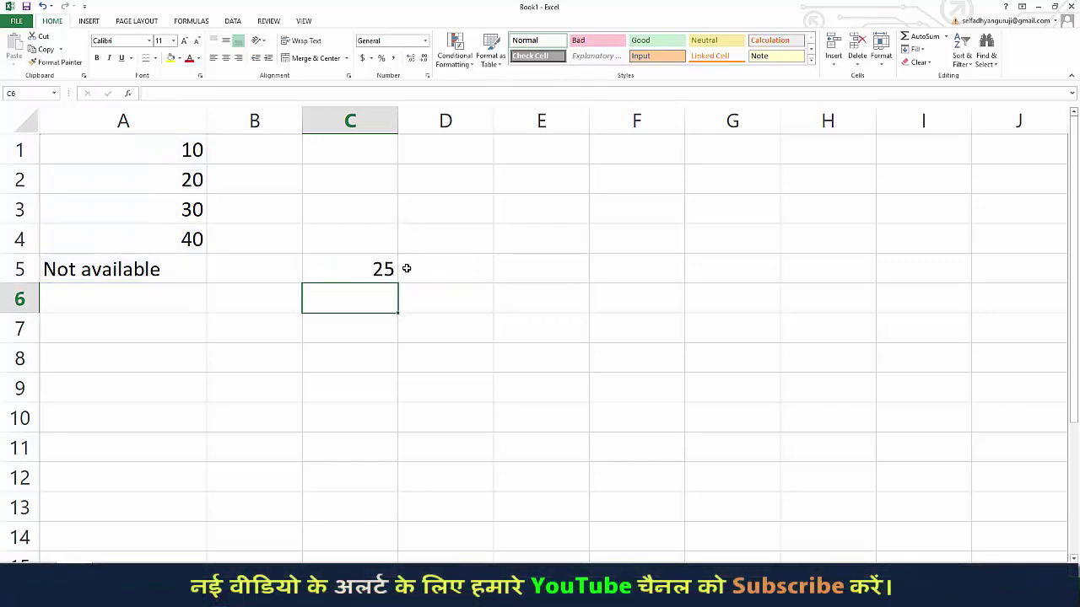
- Replace A5's text with 0 and see C5's average drop to 20
{"action": "left_click", "coordinate": [378, 269]}
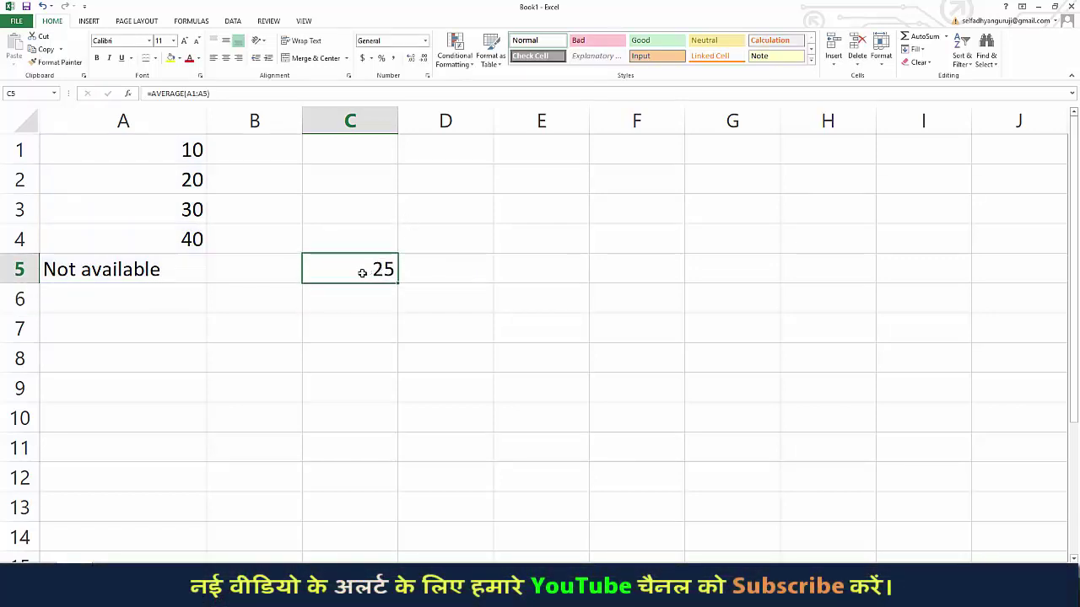
{"action": "left_click", "coordinate": [164, 274]}
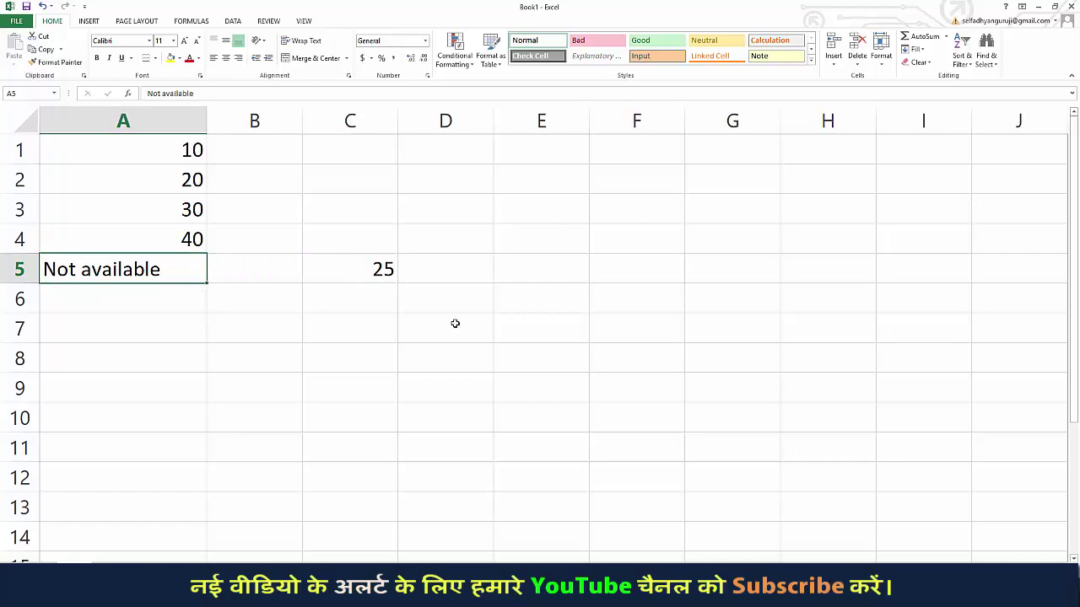
{"action": "type", "text": "0"}
{"action": "key", "text": "Return"}
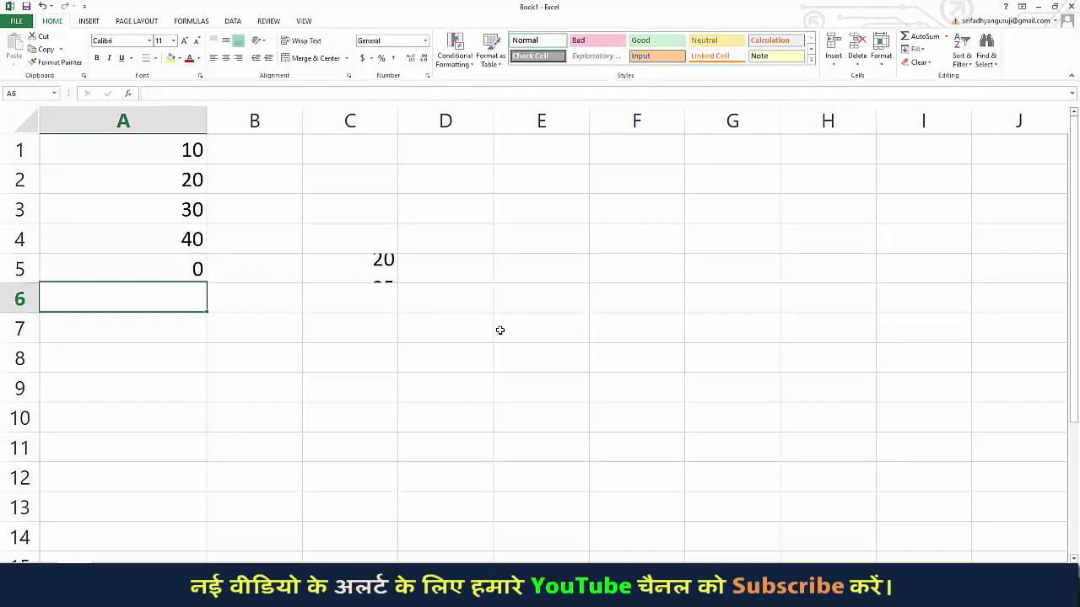
{"action": "left_click", "coordinate": [386, 270]}
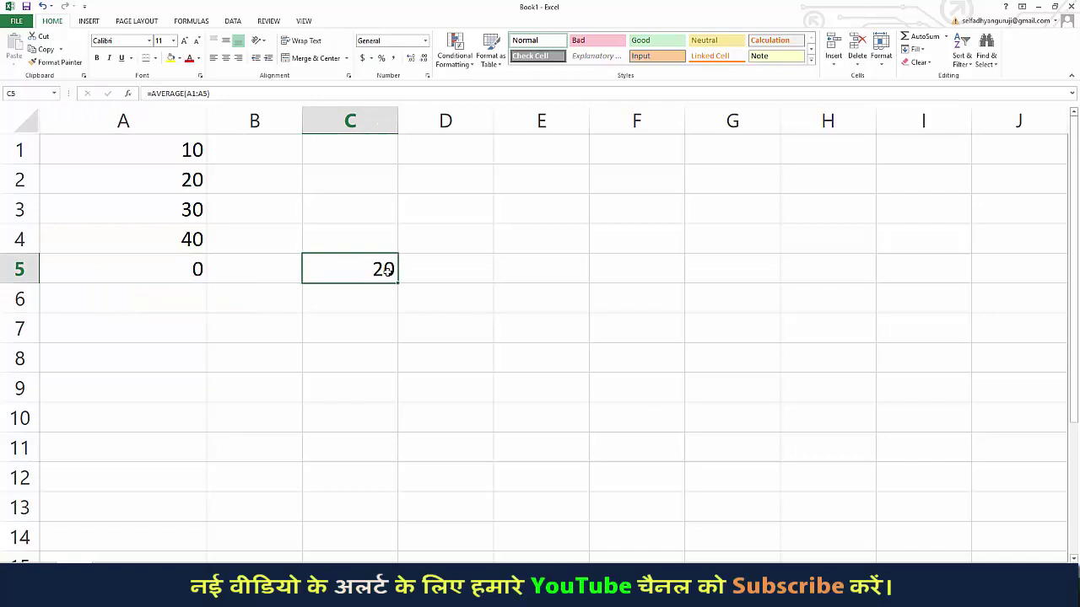
- Retype 'not available' in A5 so C5's average returns to 25
{"action": "left_click", "coordinate": [193, 270]}
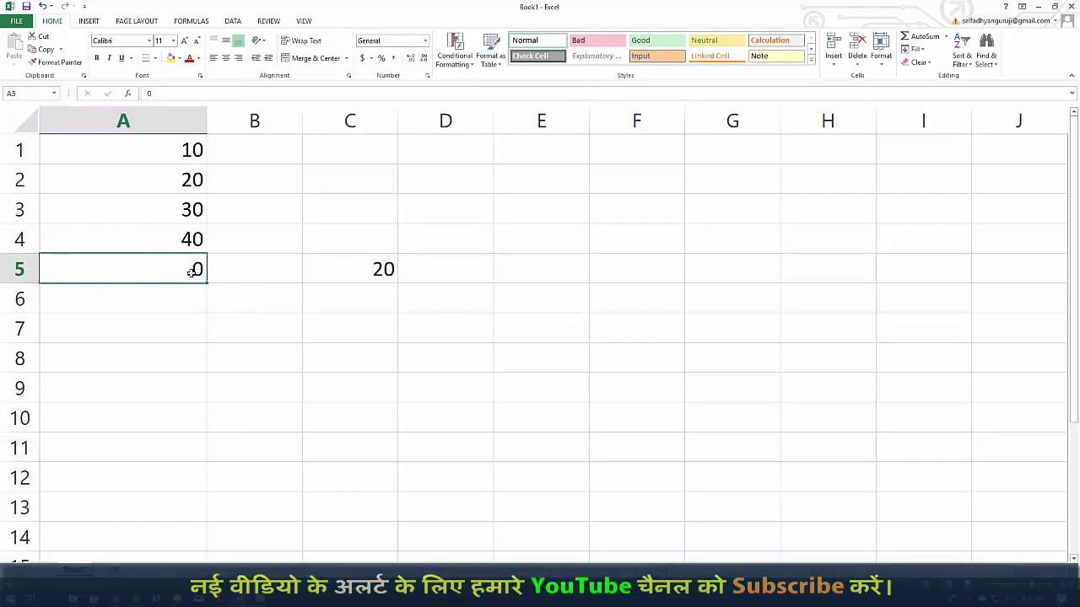
{"action": "type", "text": "not"}
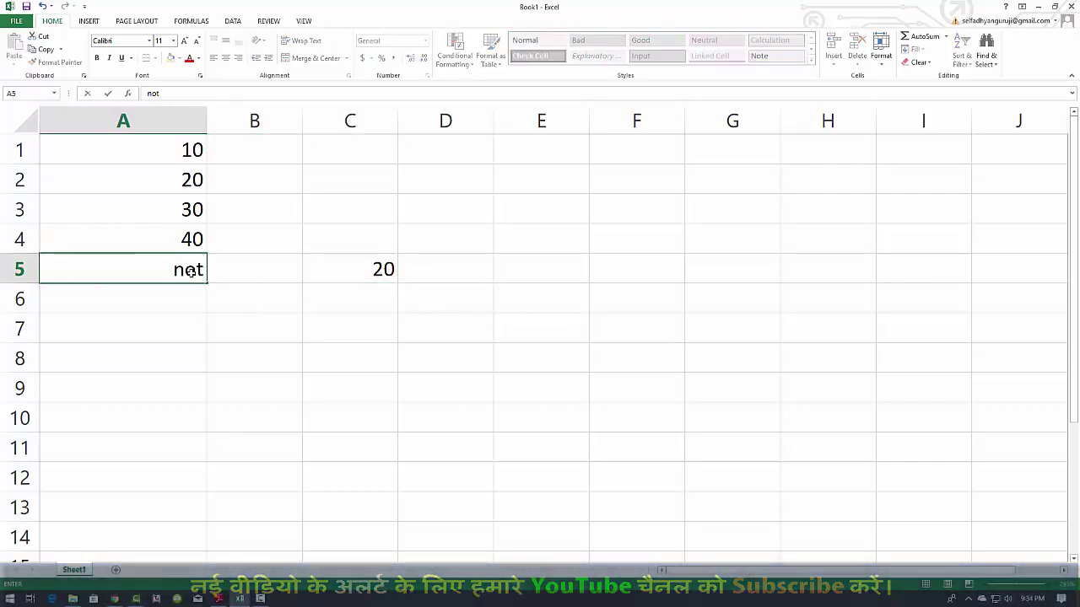
{"action": "type", "text": " aa"}
{"action": "key", "text": "BackSpace"}
{"action": "type", "text": "va"}
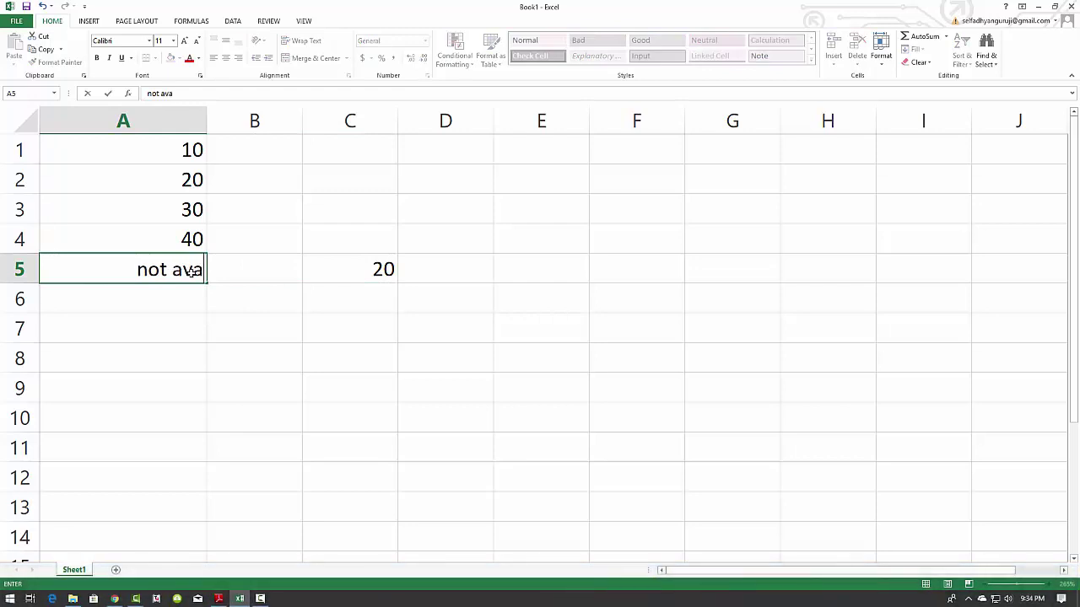
{"action": "type", "text": "ilbl"}
{"action": "key", "text": "BackSpace"}
{"action": "key", "text": "BackSpace"}
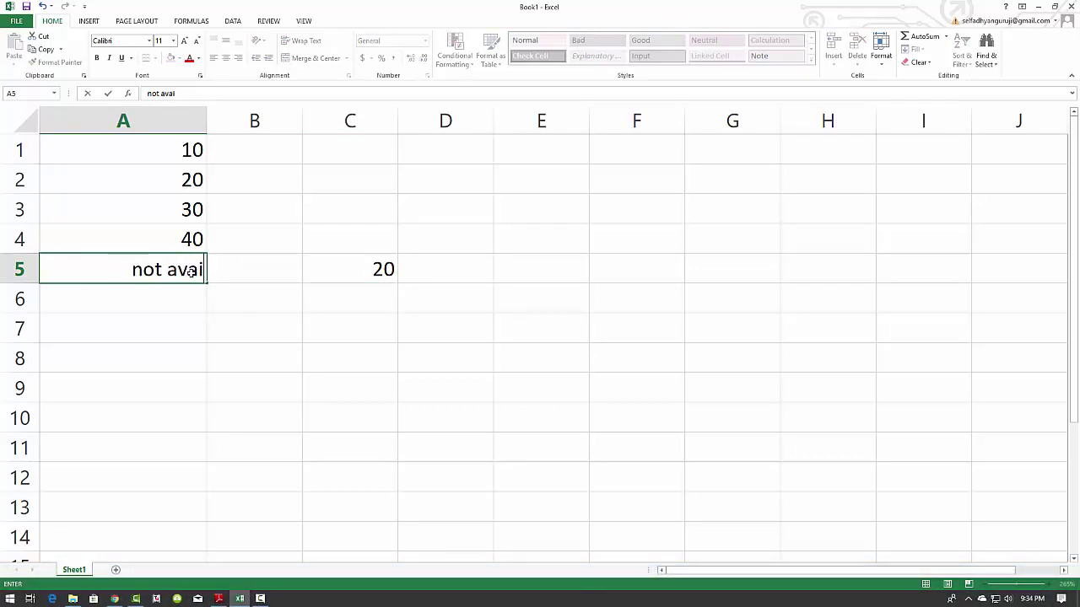
{"action": "type", "text": "able"}
{"action": "key", "text": "Return"}
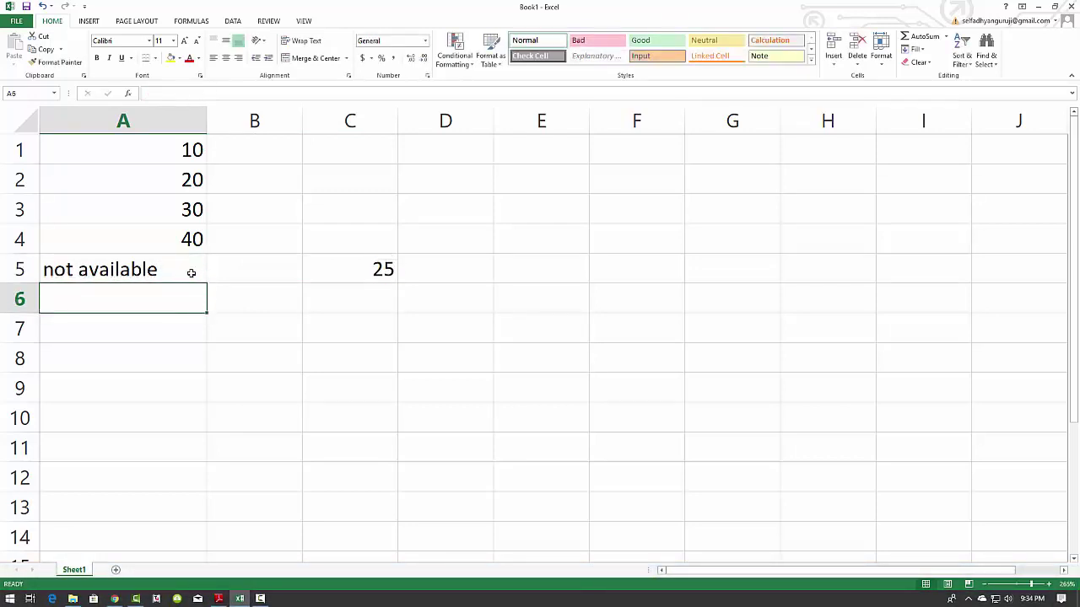
{"action": "left_click", "coordinate": [373, 273]}
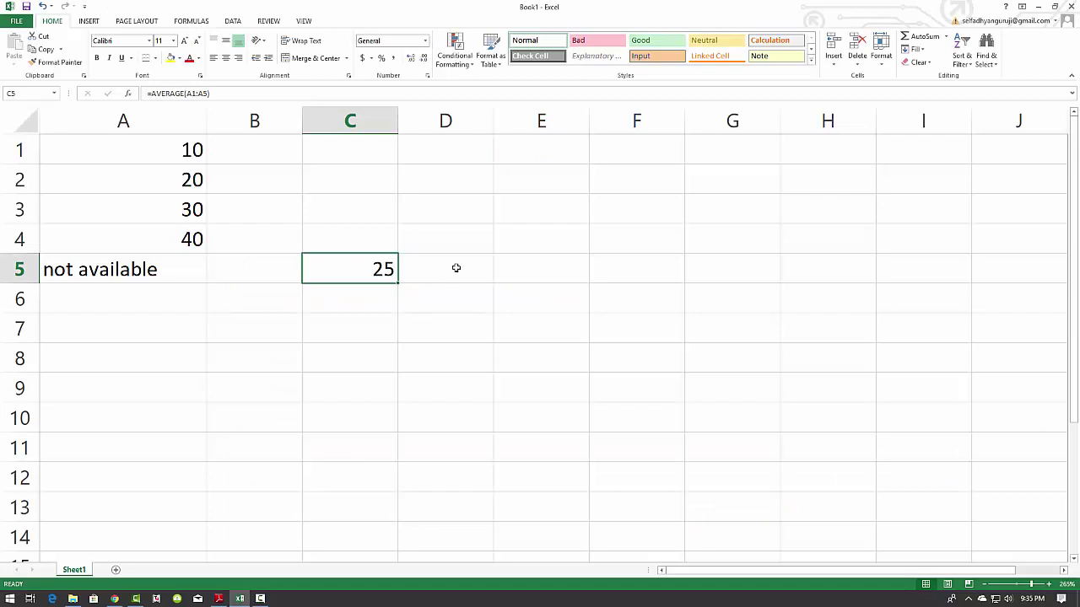
- Enter =AVERAGEA(A1:A5) in D5, returning 20, and compare it with C5's AVERAGE
{"action": "left_click", "coordinate": [455, 267]}
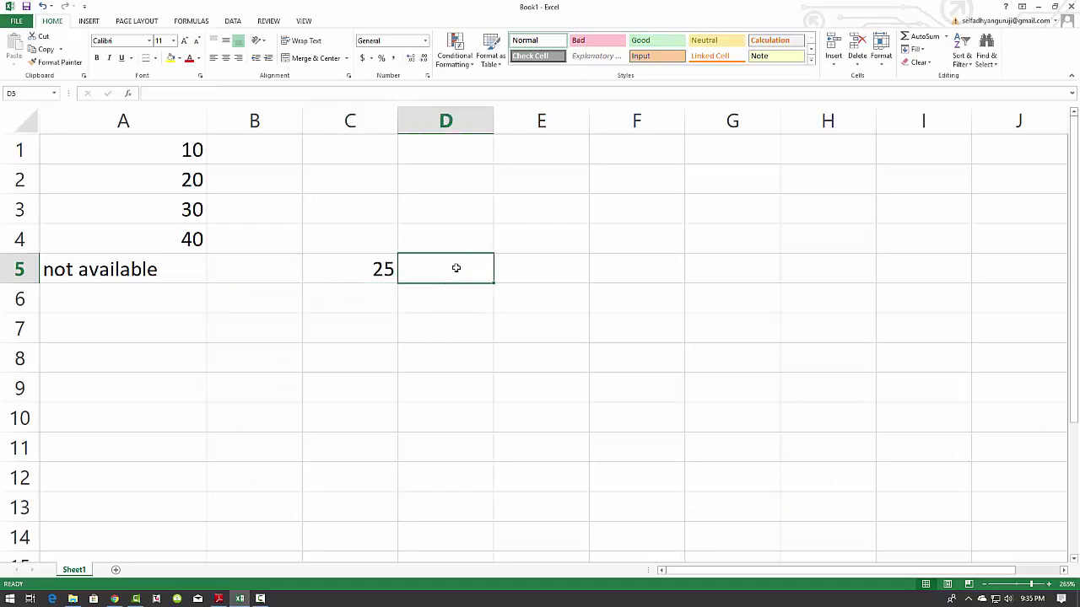
{"action": "type", "text": "=av"}
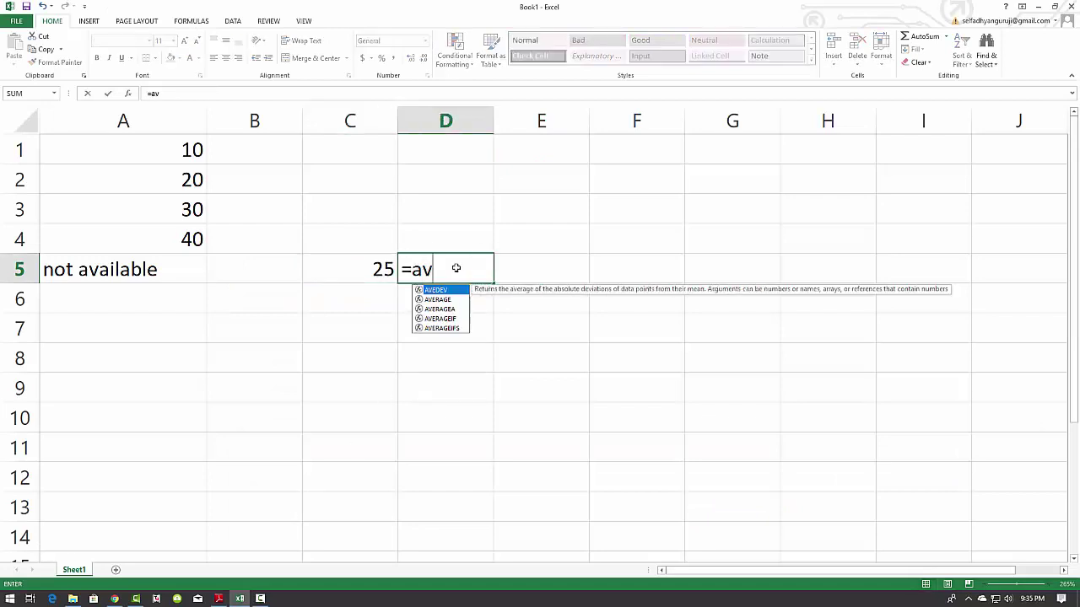
{"action": "type", "text": "era"}
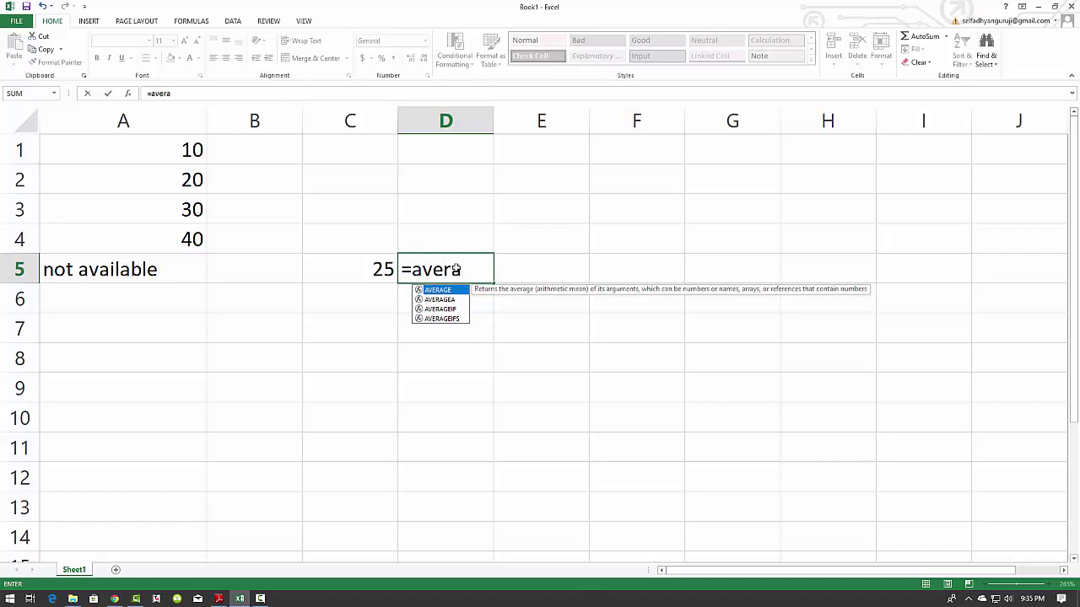
{"action": "key", "text": "Down"}
{"action": "key", "text": "Tab"}
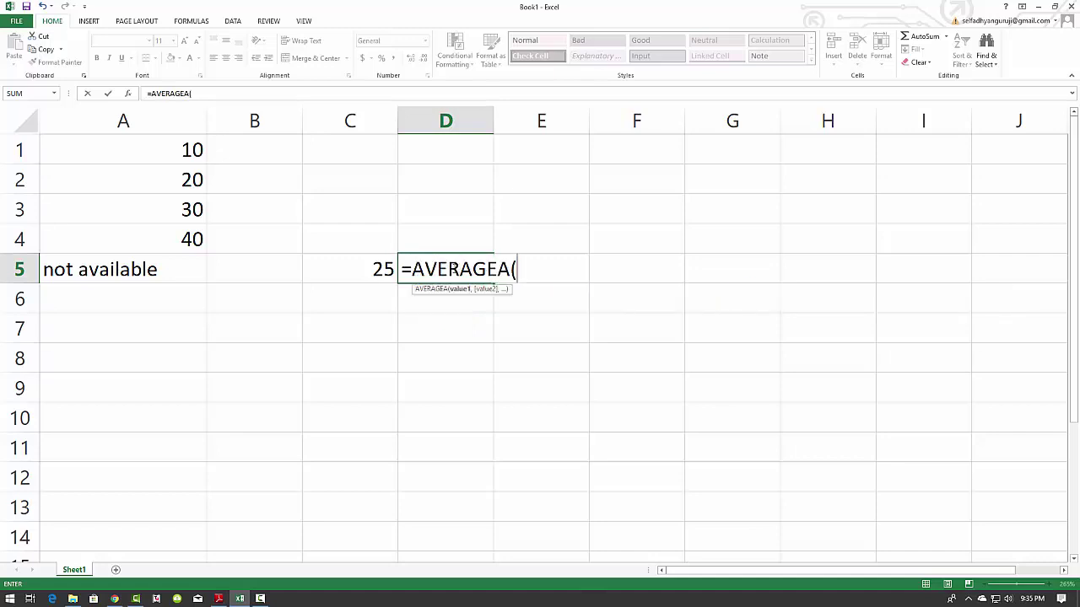
{"action": "left_click_drag", "start_coordinate": [173, 148], "coordinate": [179, 264]}
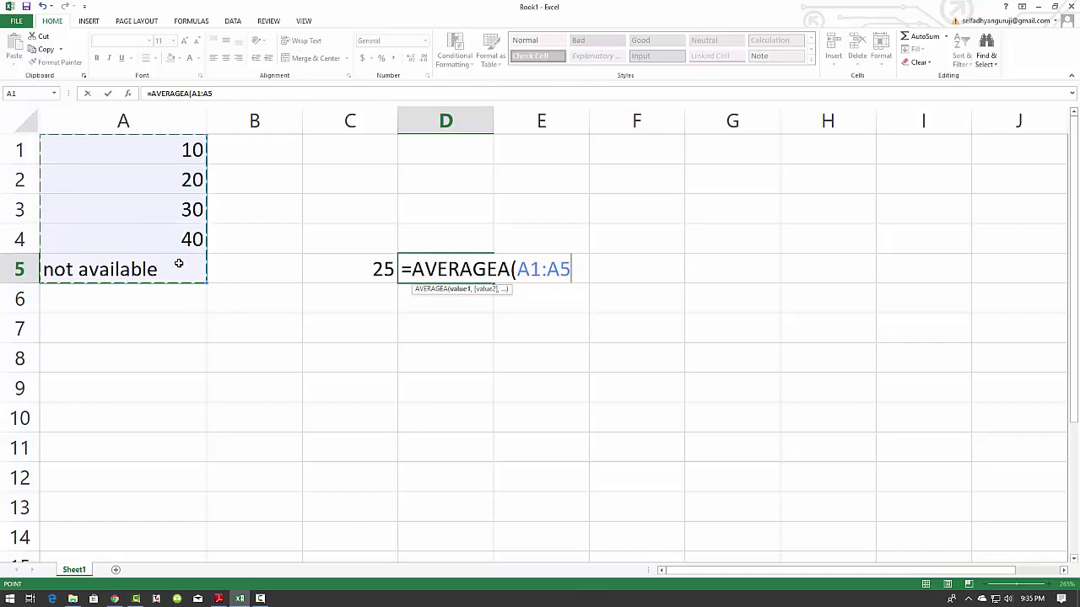
{"action": "type", "text": ")"}
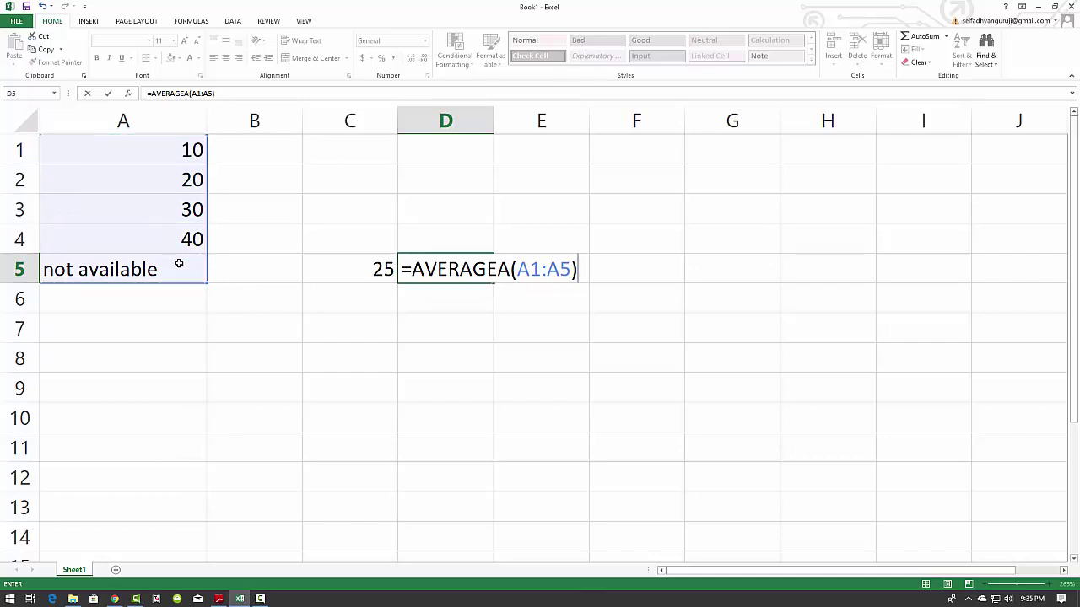
{"action": "key", "text": "Return"}
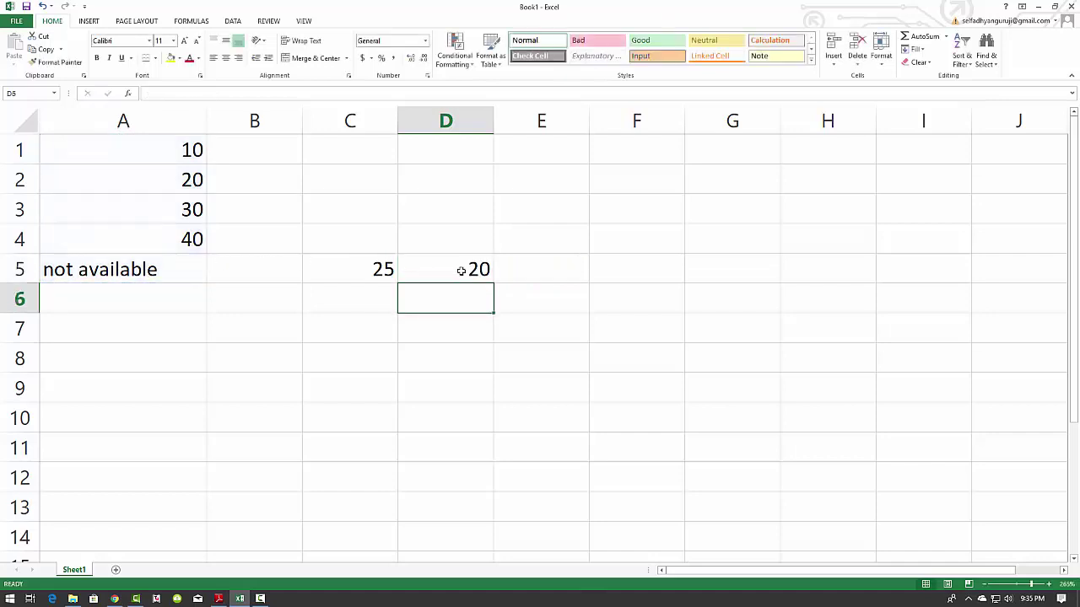
{"action": "left_click", "coordinate": [461, 271]}
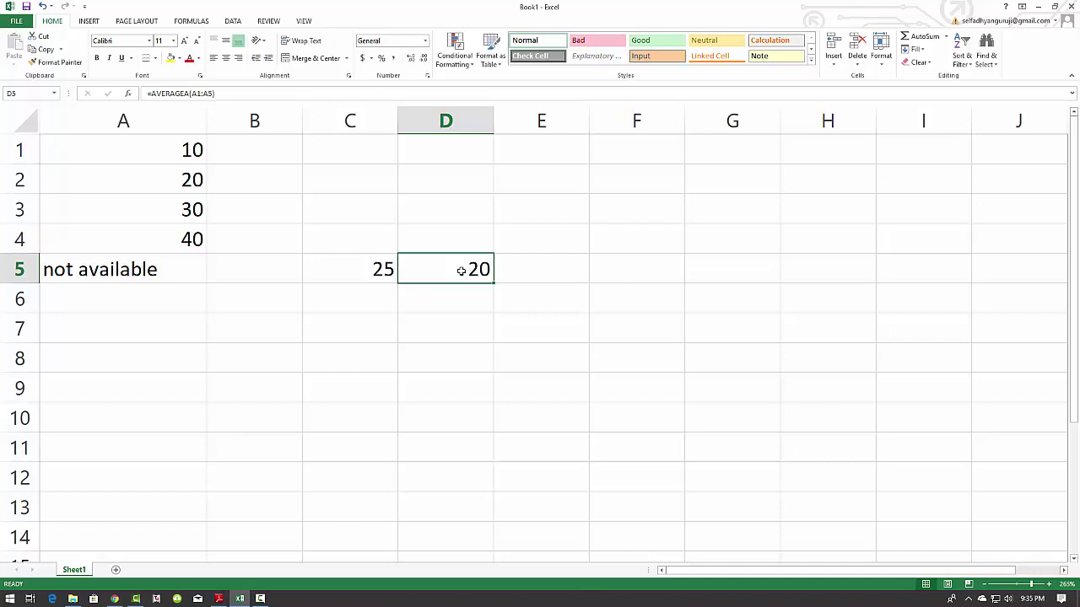
{"action": "left_click", "coordinate": [375, 269]}
{"action": "left_click", "coordinate": [436, 269]}
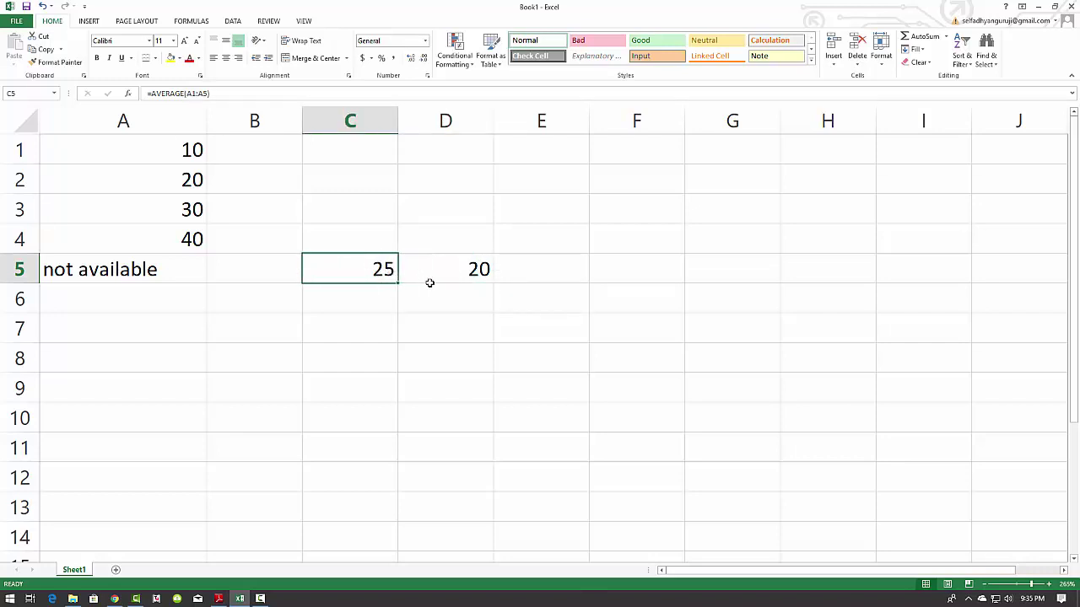
- Review D5's AVERAGEA formula once more
{"action": "left_click", "coordinate": [428, 284]}
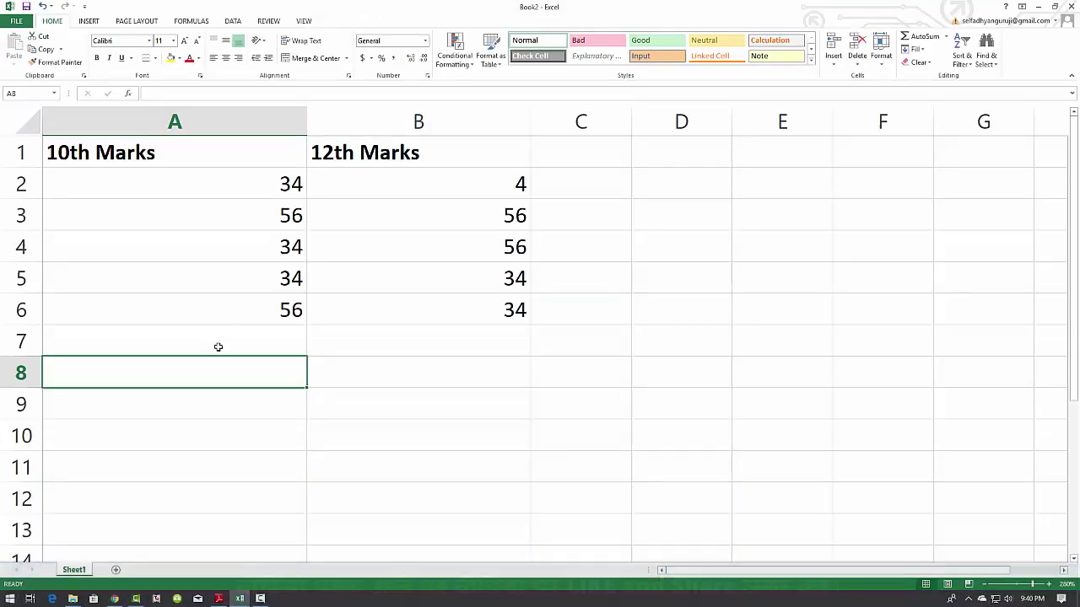
- Enter =AVERAGEIF(A2:B6,">30") in A8, returning 43.77777778
{"action": "left_click", "coordinate": [217, 342]}
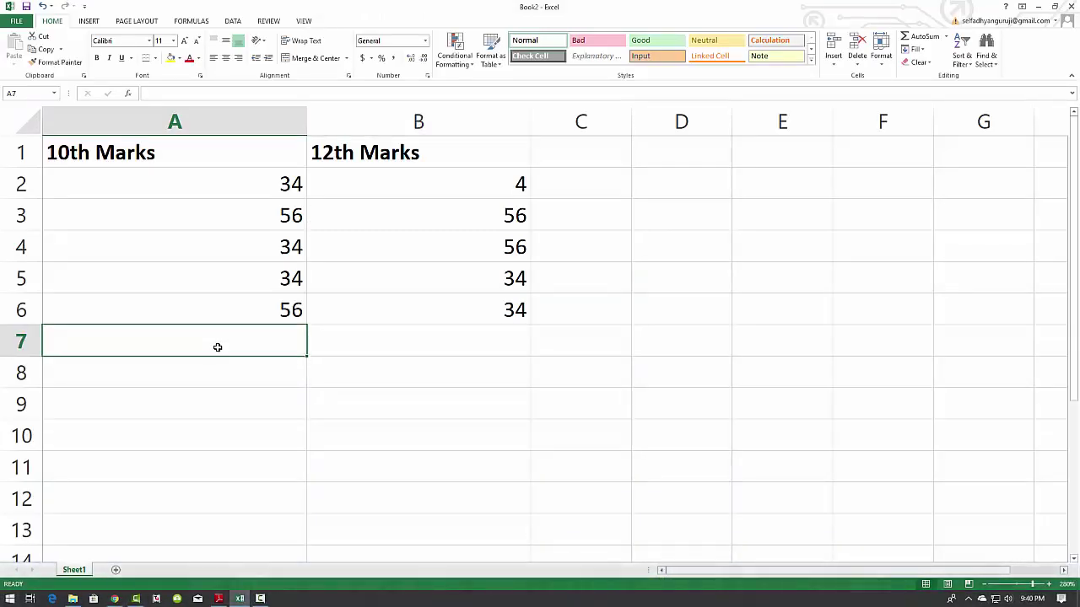
{"action": "left_click", "coordinate": [211, 374]}
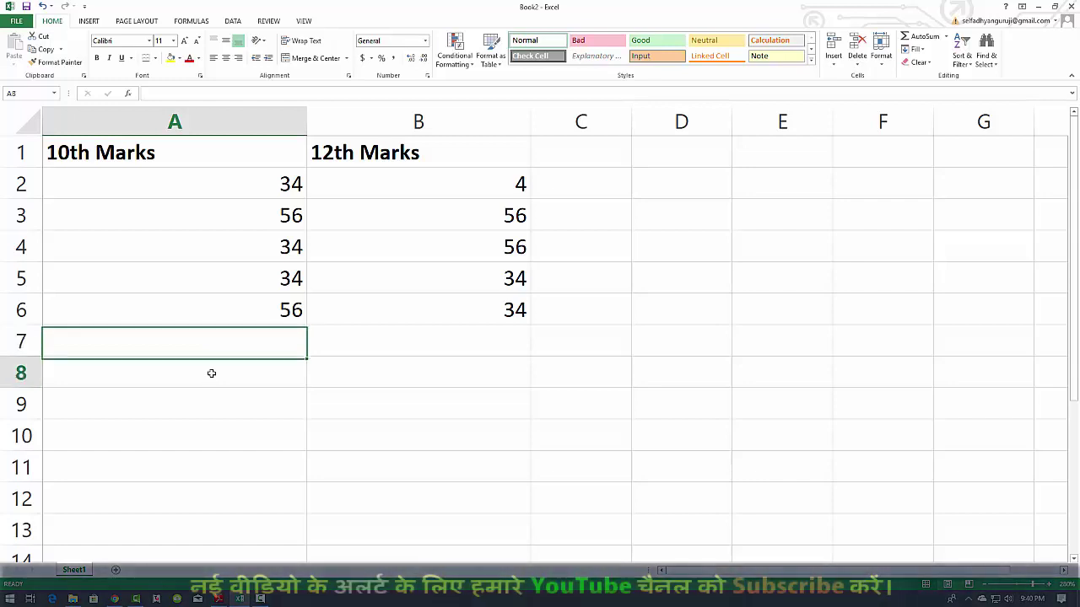
{"action": "type", "text": "=a"}
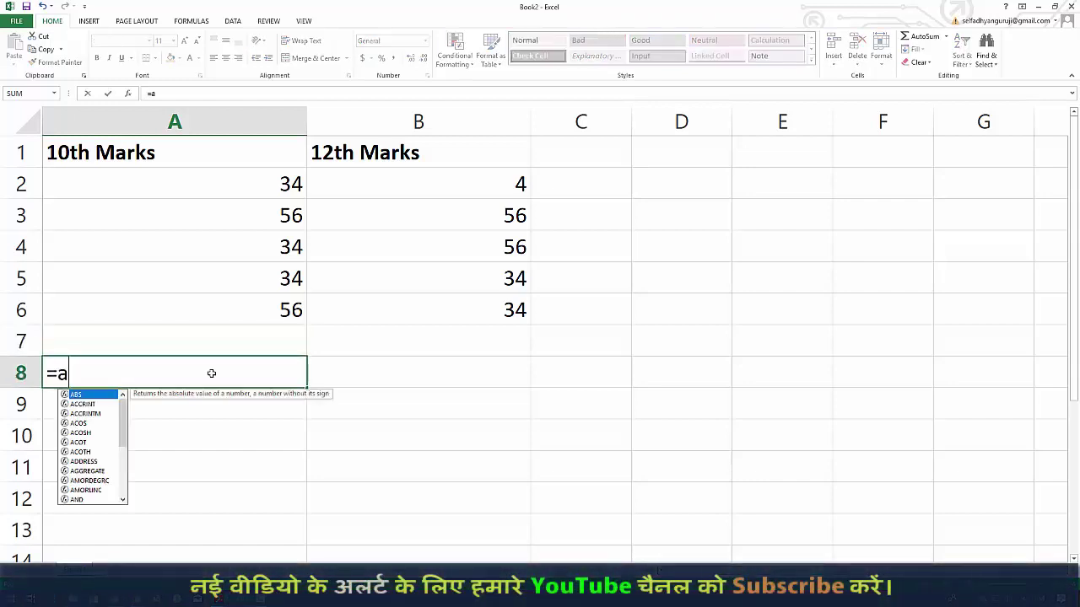
{"action": "type", "text": " v"}
{"action": "key", "text": "BackSpace"}
{"action": "key", "text": "BackSpace"}
{"action": "type", "text": "ve"}
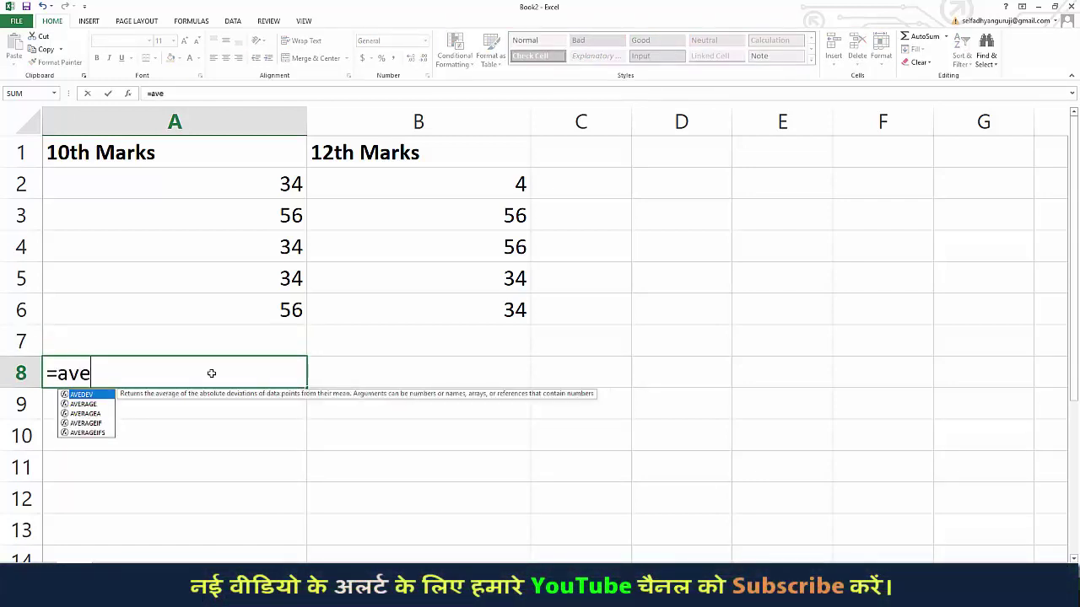
{"action": "type", "text": "rag"}
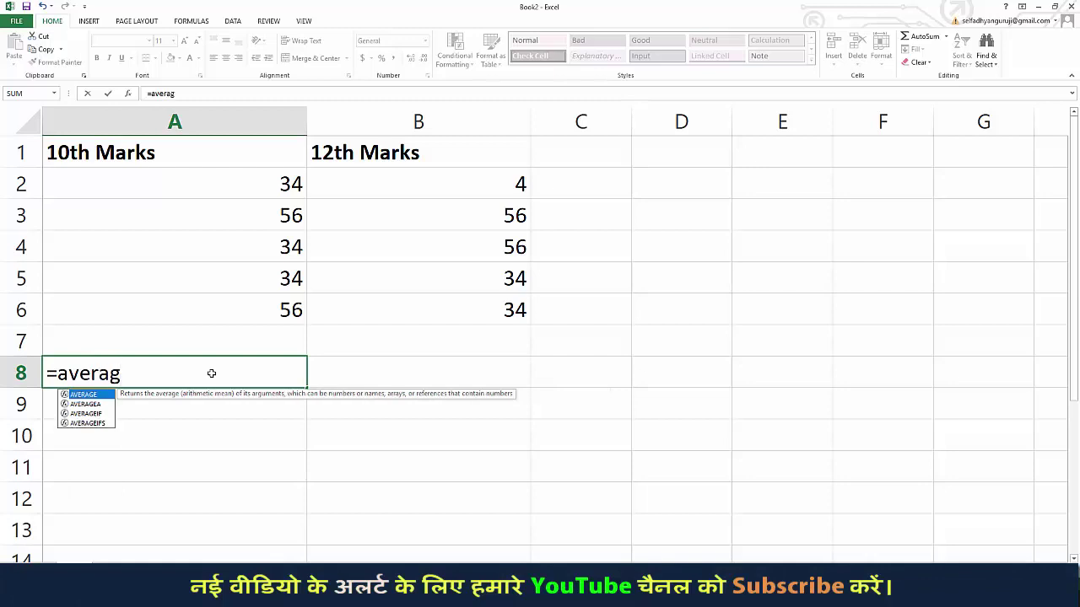
{"action": "key", "text": "Down"}
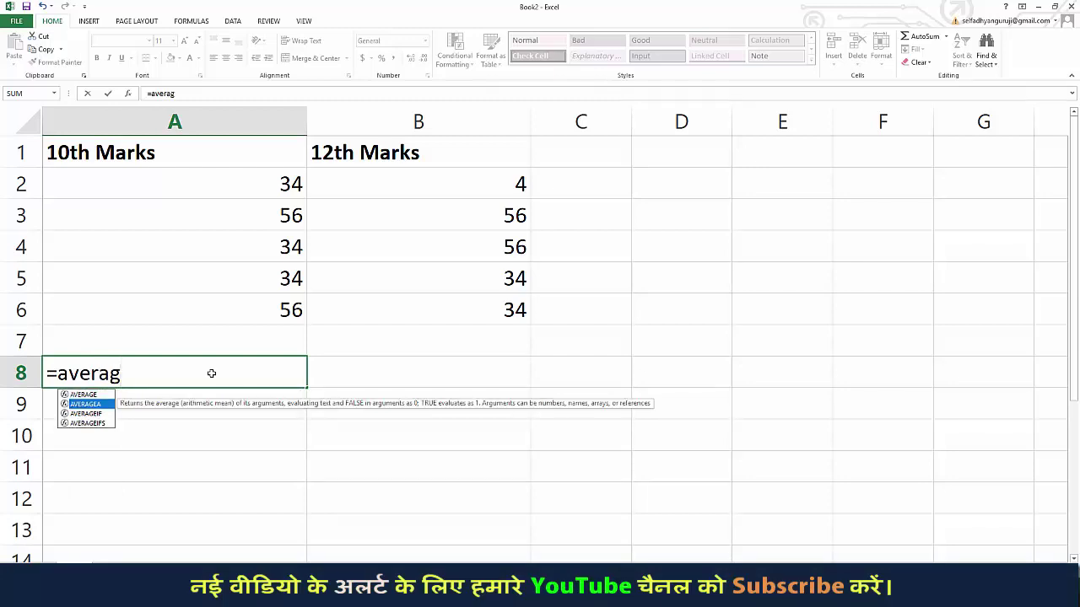
{"action": "key", "text": "Down"}
{"action": "key", "text": "Tab"}
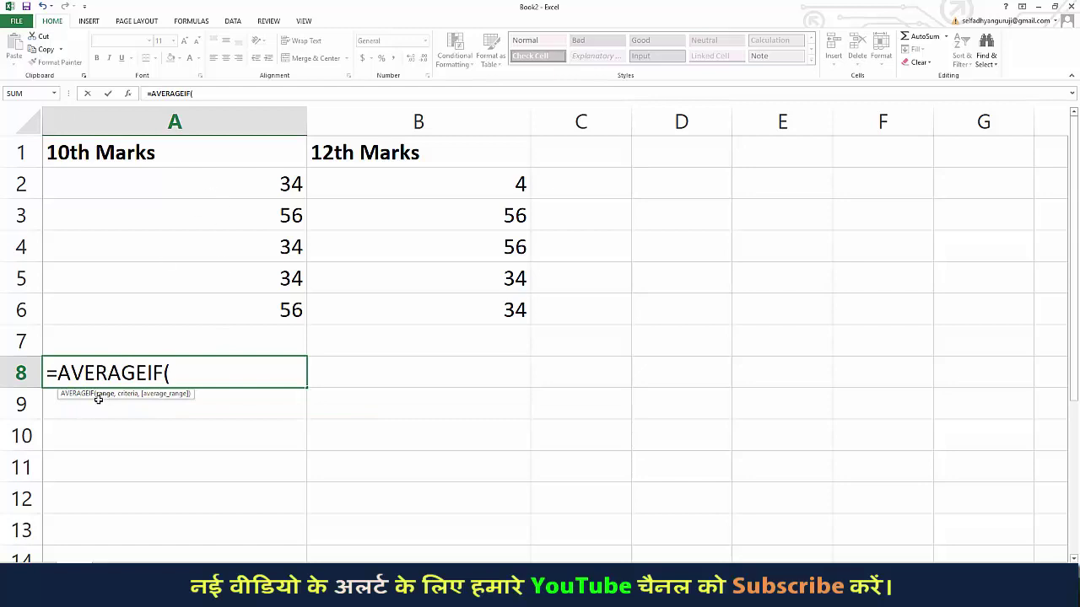
{"action": "left_click_drag", "start_coordinate": [178, 189], "coordinate": [428, 299]}
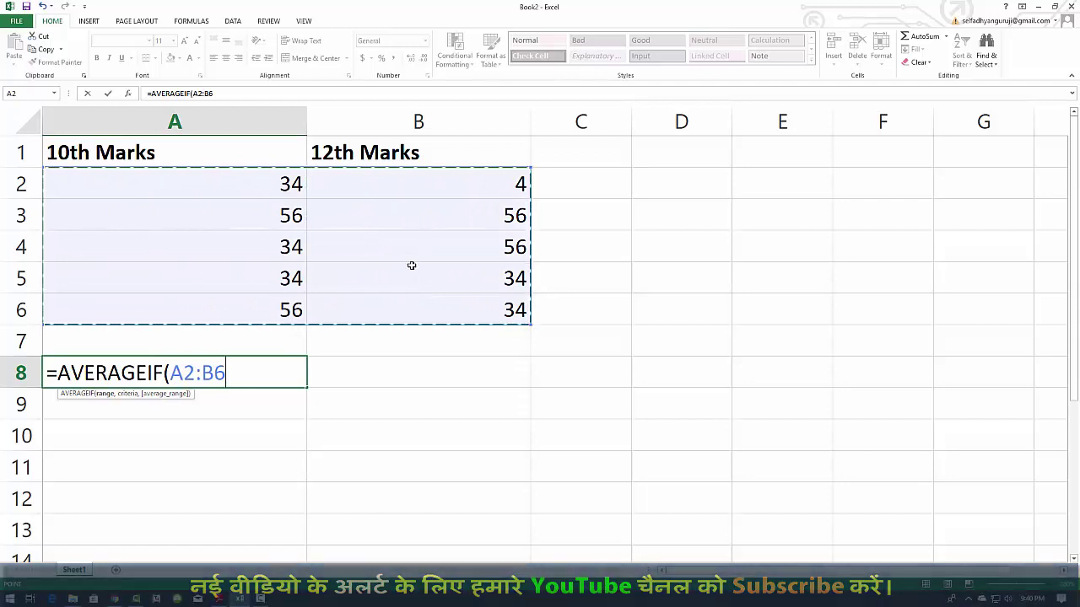
{"action": "type", "text": ",\">"}
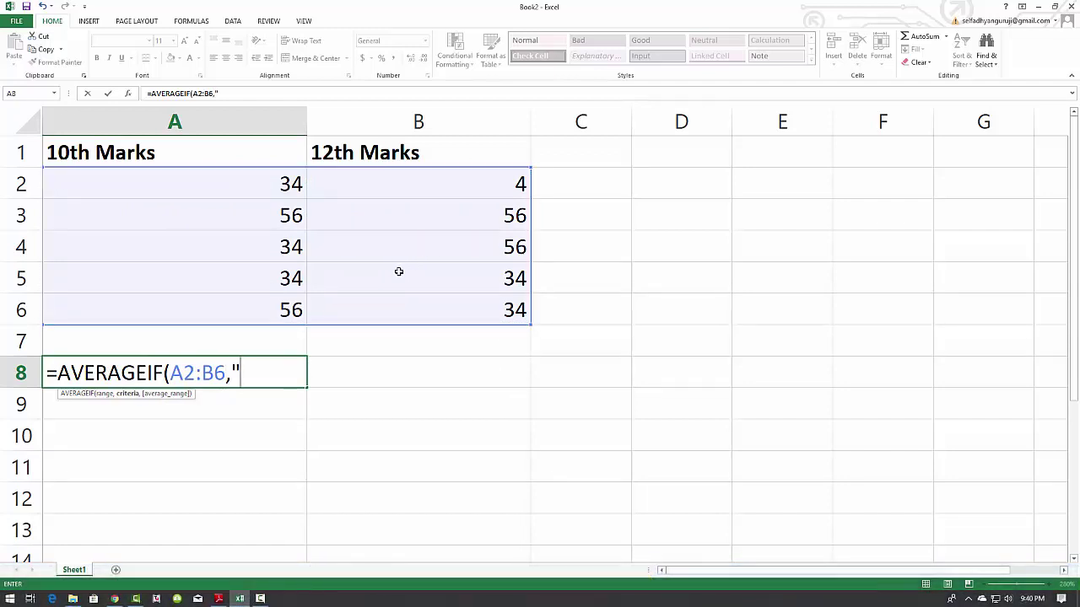
{"action": "type", "text": "30"}
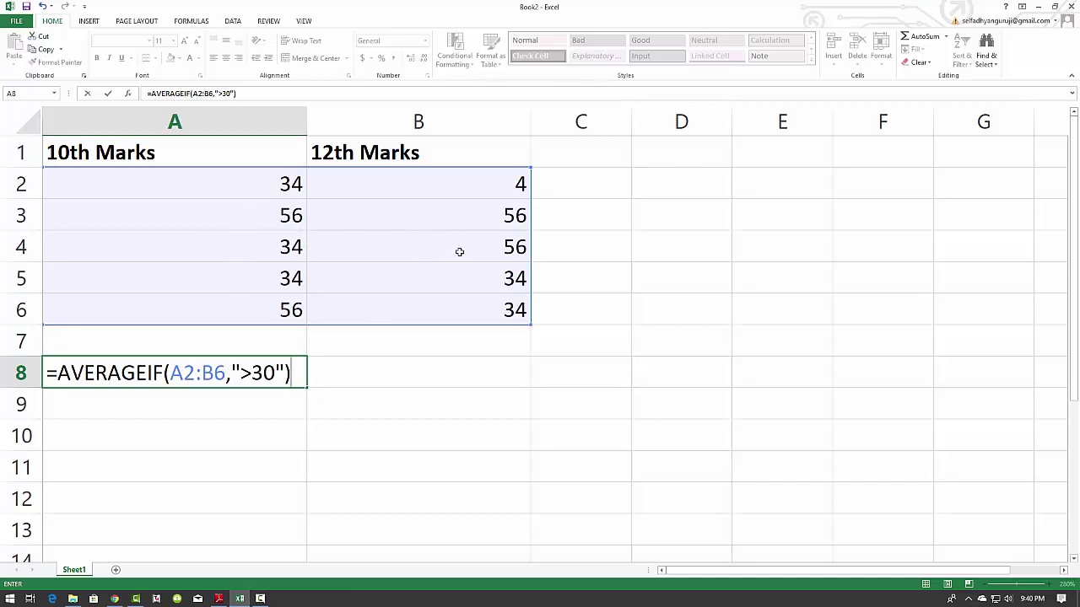
{"action": "key", "text": "Return"}
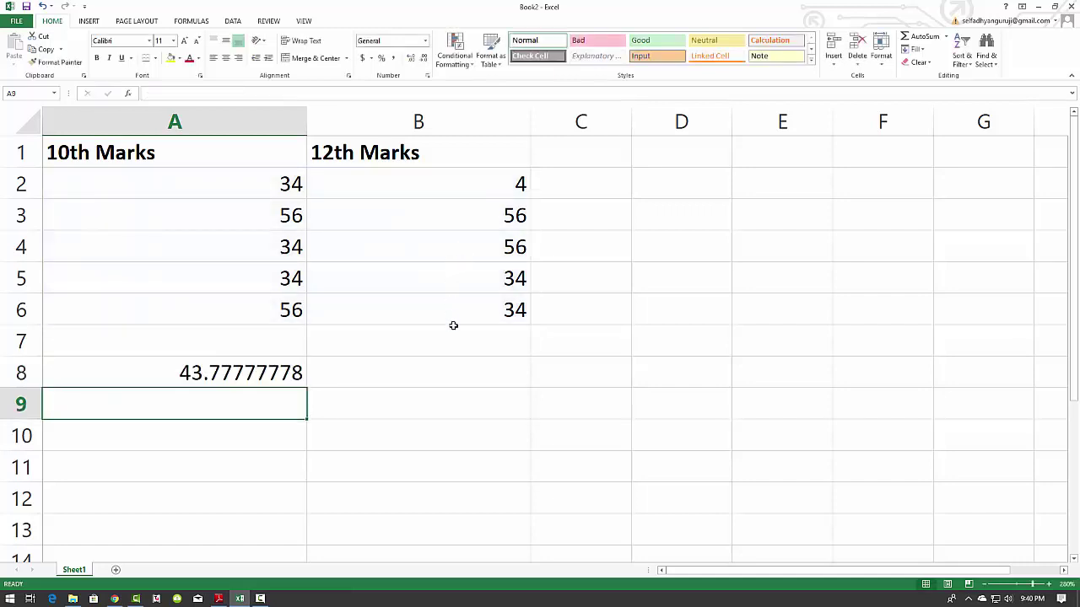
- Enter =SUM(A2:A6,B3:B6)/9 in B8 to confirm the 43.77777778 result
{"action": "left_click", "coordinate": [342, 365]}
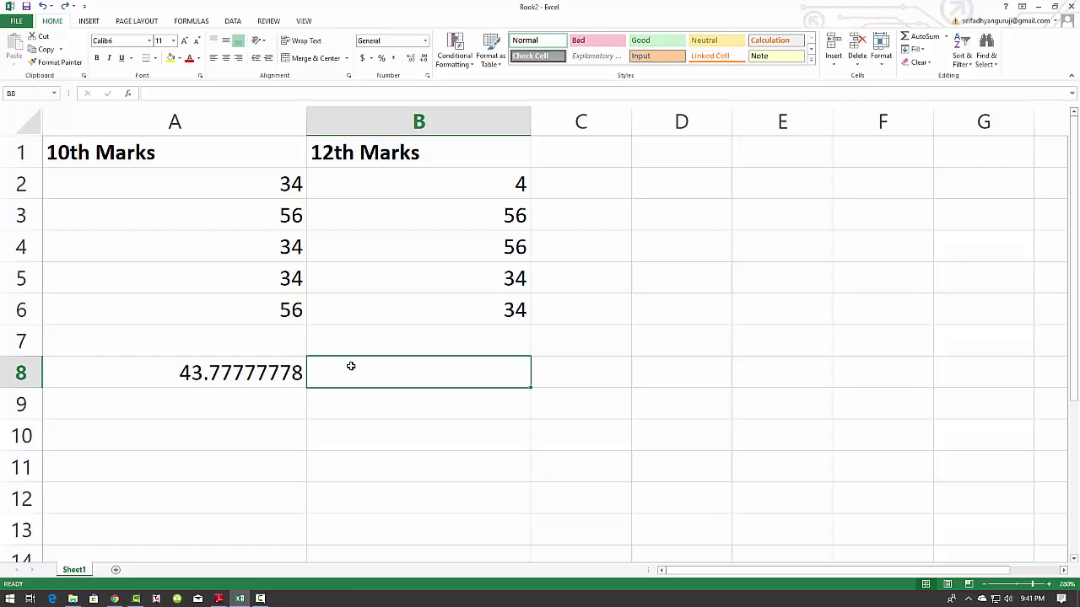
{"action": "type", "text": "=sum"}
{"action": "key", "text": "Tab"}
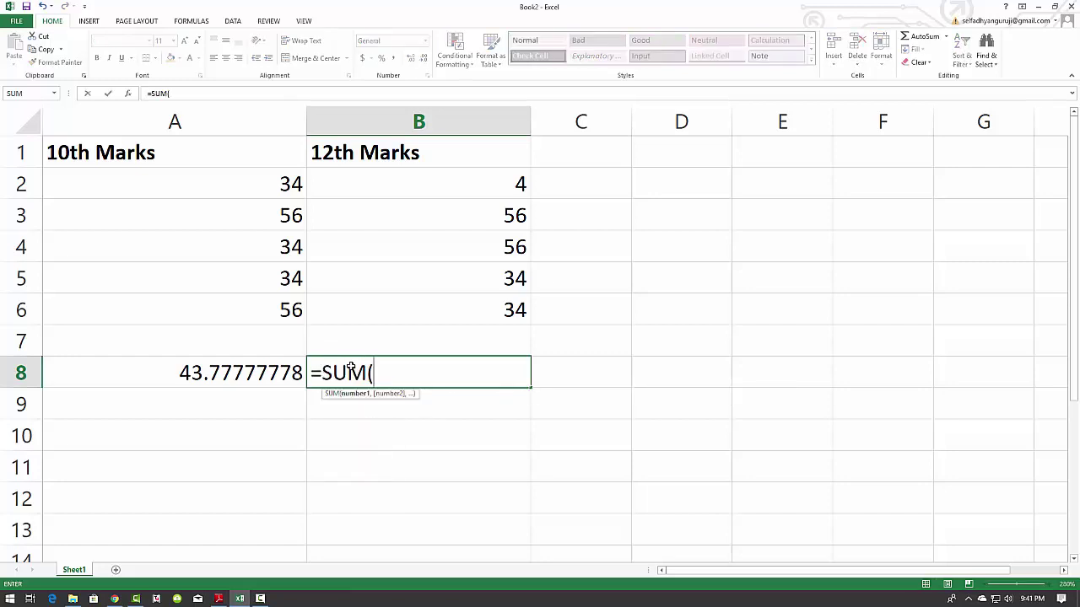
{"action": "left_click_drag", "start_coordinate": [286, 205], "coordinate": [270, 301]}
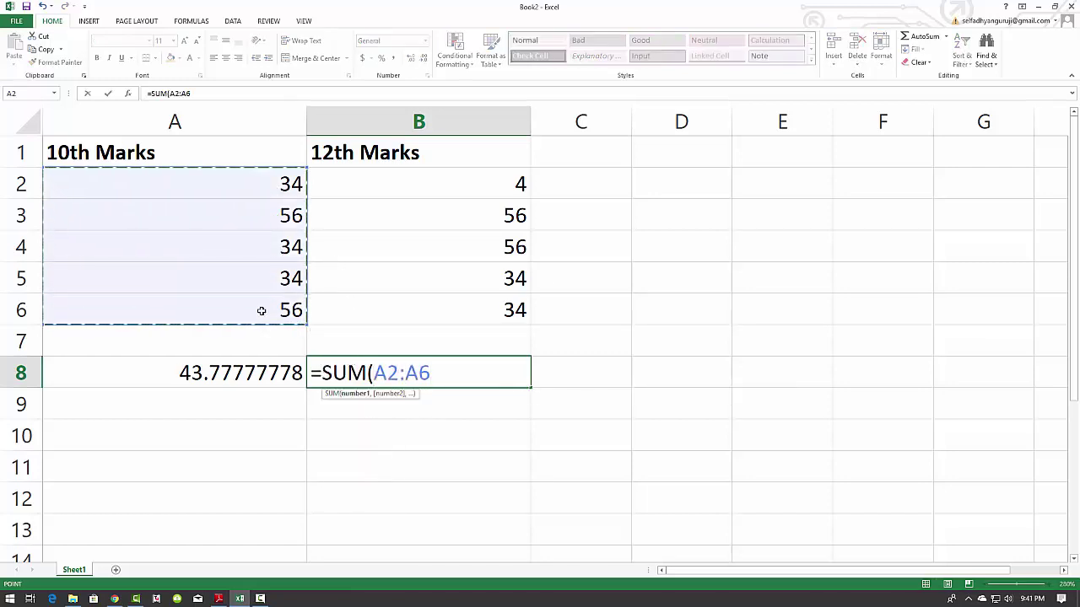
{"action": "type", "text": ","}
{"action": "left_click_drag", "start_coordinate": [422, 224], "coordinate": [429, 298]}
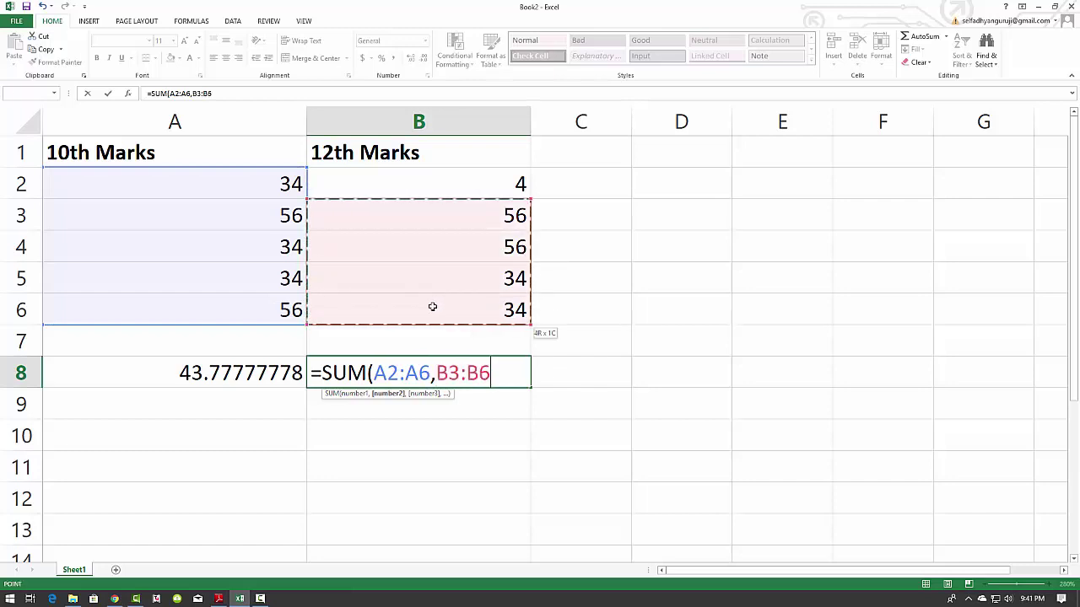
{"action": "type", "text": ")"}
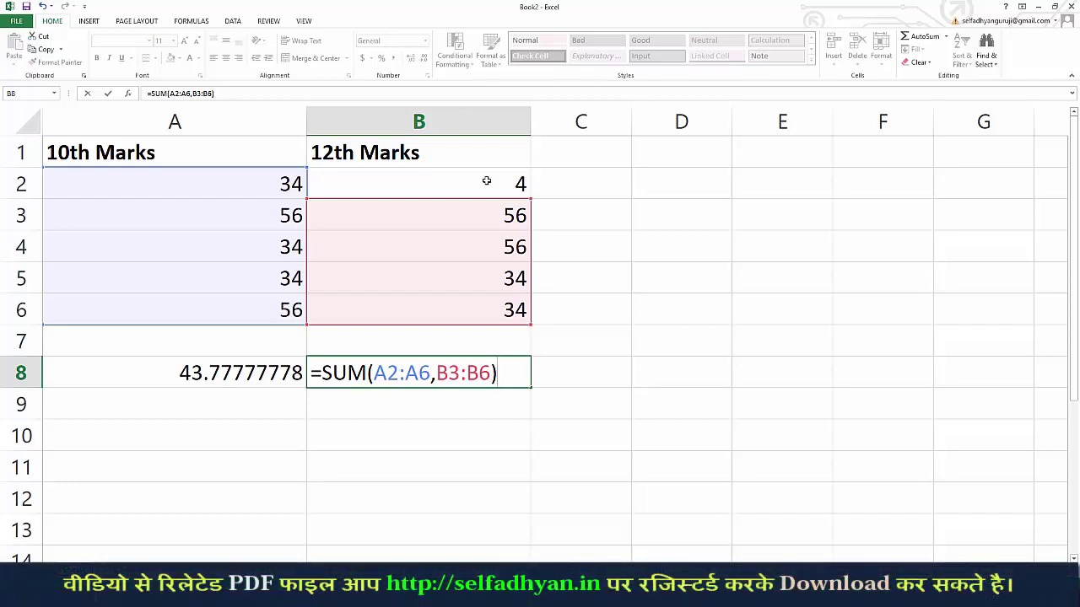
{"action": "type", "text": "/9"}
{"action": "key", "text": "Return"}
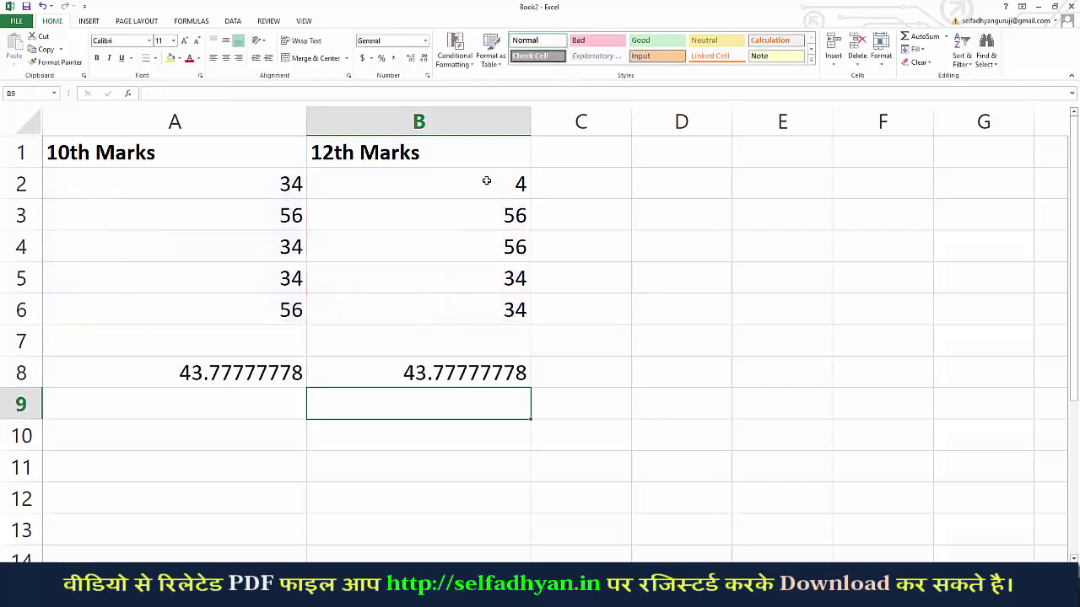
- Enter =AVERAGEIFS(A2:B6,A2:B6,">30",A2:B6,"<50") in A9, returning 34
{"action": "left_click", "coordinate": [447, 371]}
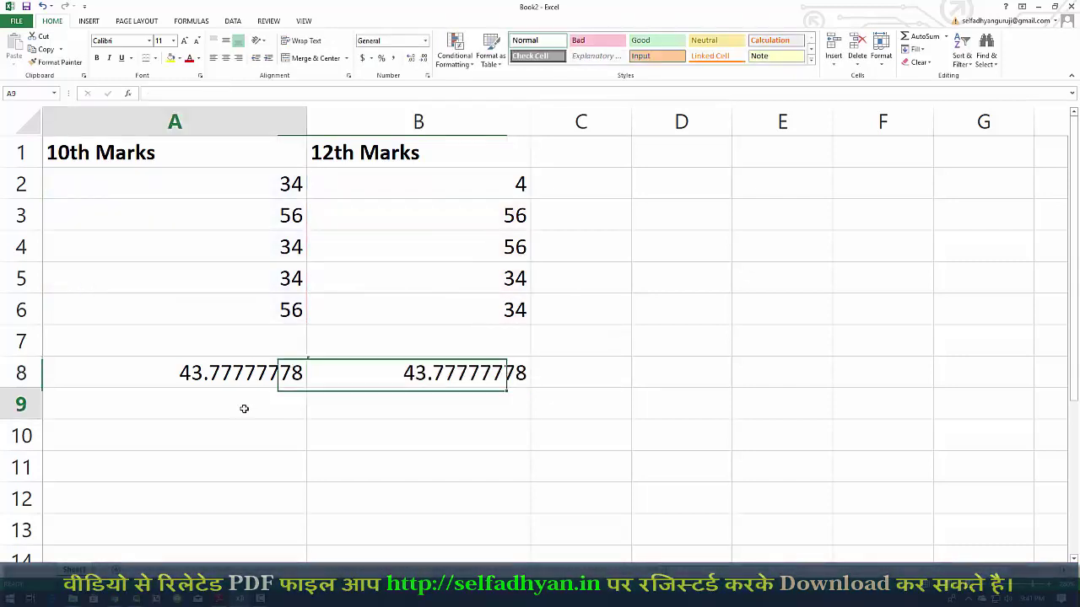
{"action": "type", "text": "=averag"}
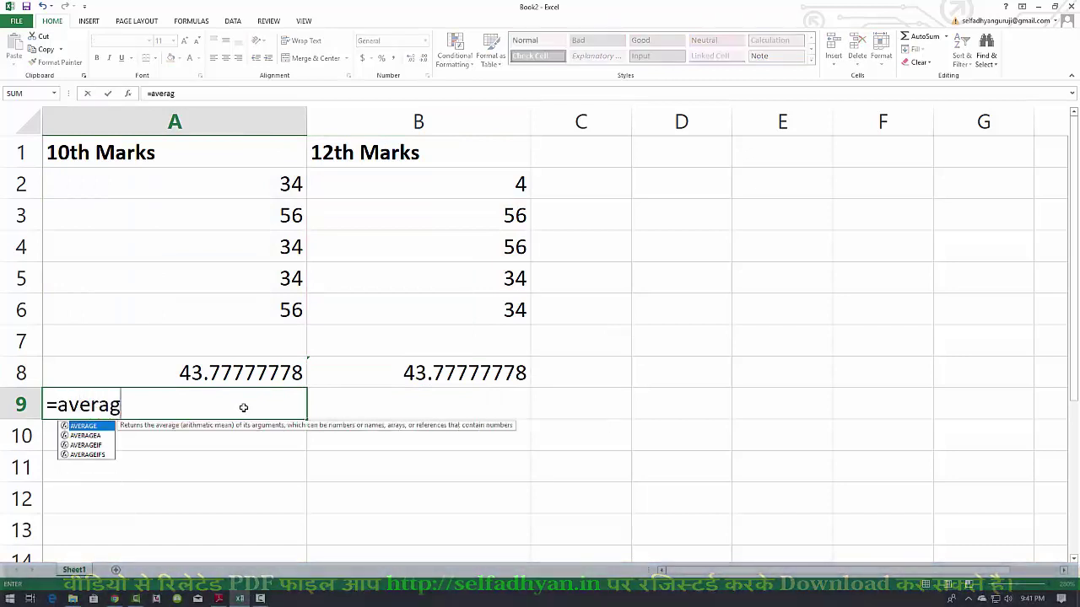
{"action": "type", "text": "eifs"}
{"action": "key", "text": "Tab"}
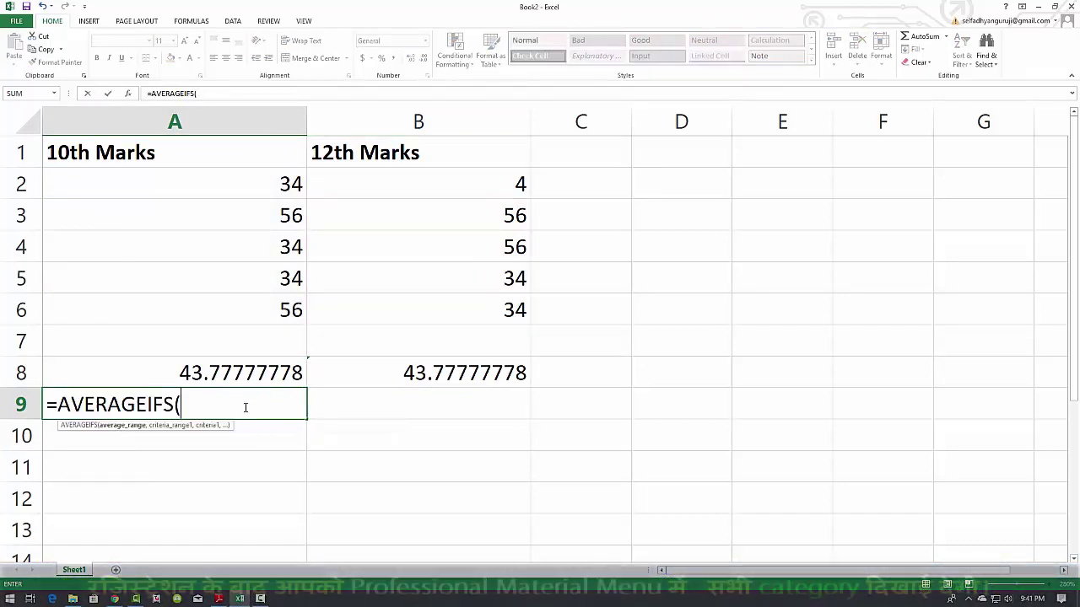
{"action": "mouse_move", "coordinate": [219, 193]}
{"action": "left_mouse_down"}
{"action": "mouse_move", "coordinate": [389, 263]}
{"action": "mouse_move", "coordinate": [416, 304]}
{"action": "left_mouse_up"}
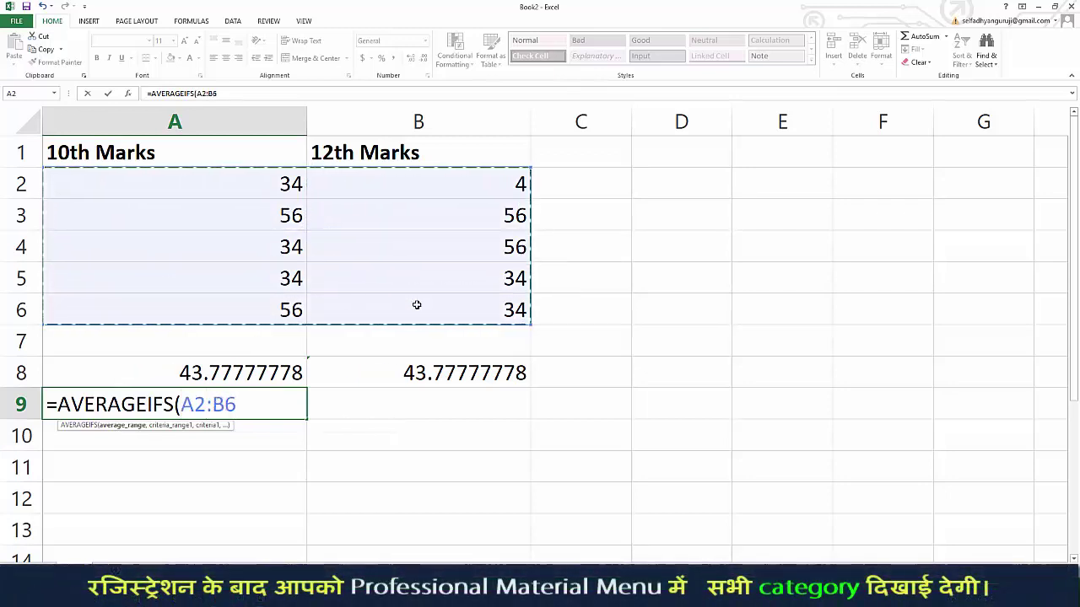
{"action": "type", "text": ","}
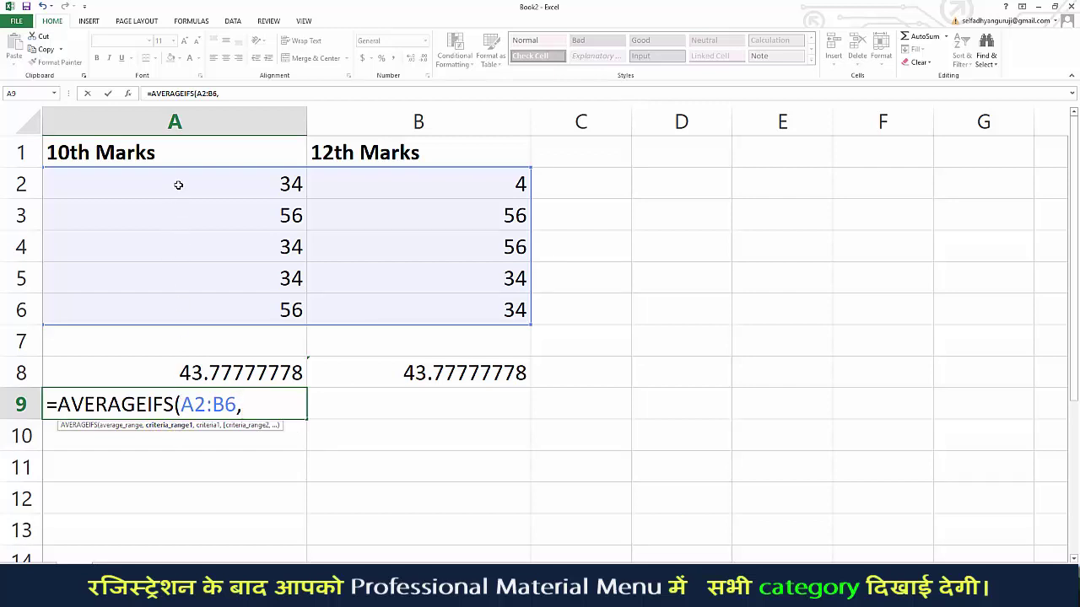
{"action": "left_click_drag", "start_coordinate": [178, 185], "coordinate": [382, 299]}
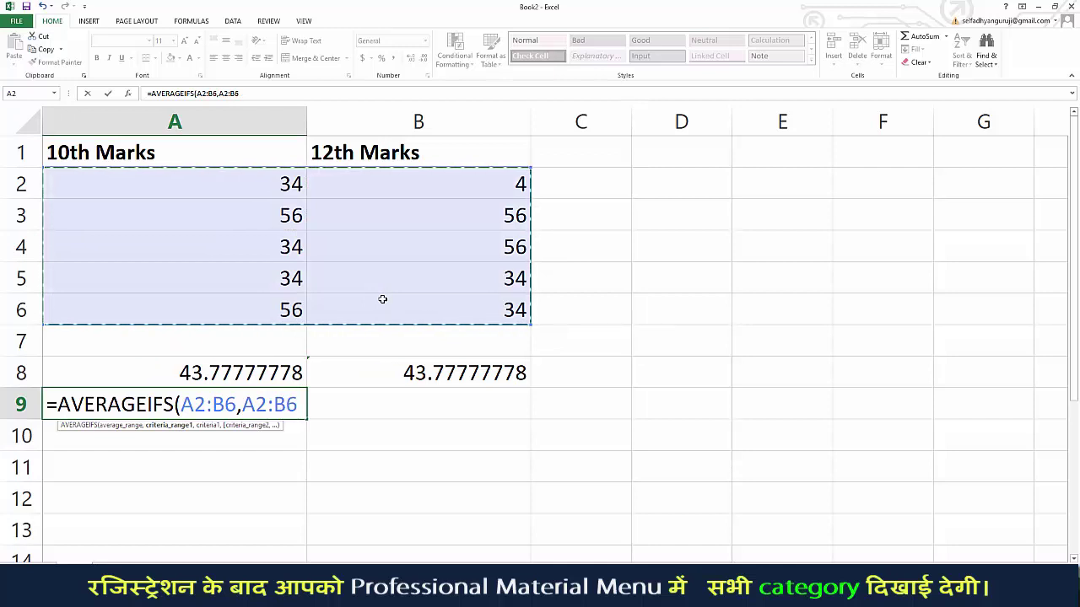
{"action": "type", "text": ",\""}
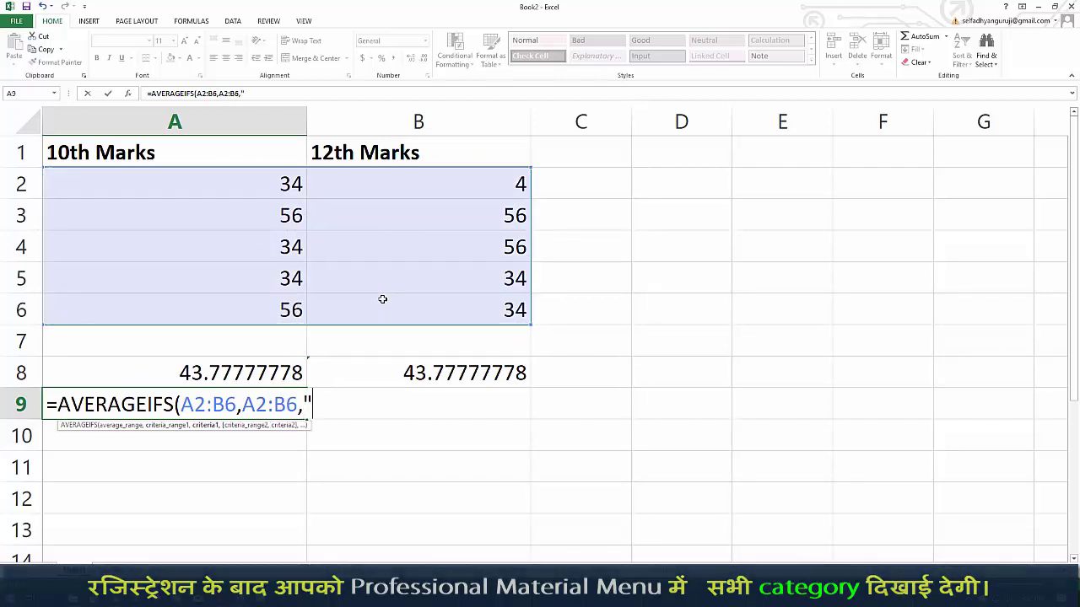
{"action": "type", "text": ">30\""}
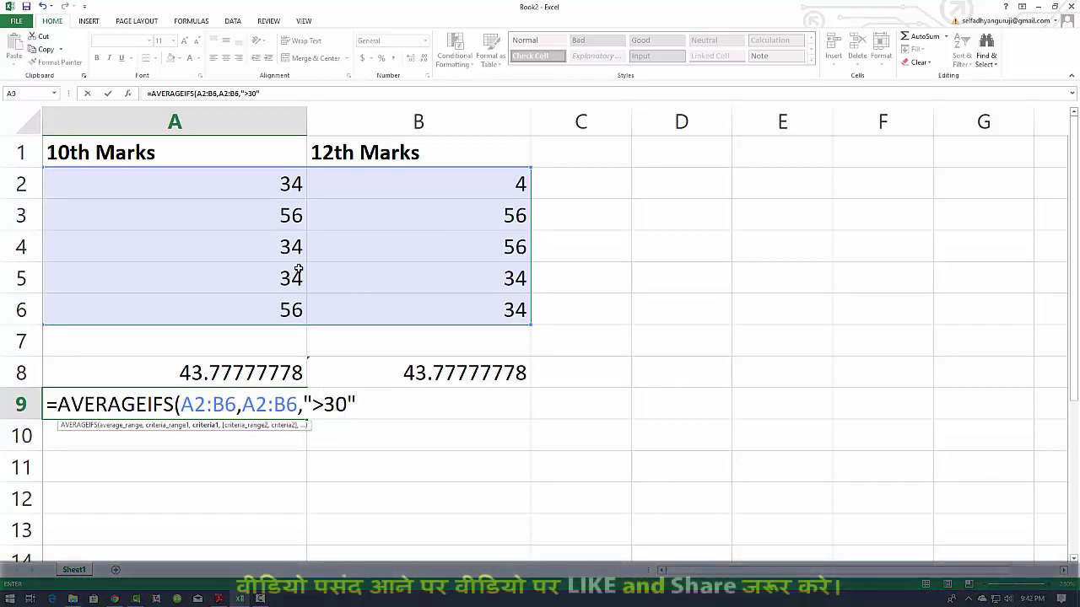
{"action": "type", "text": ","}
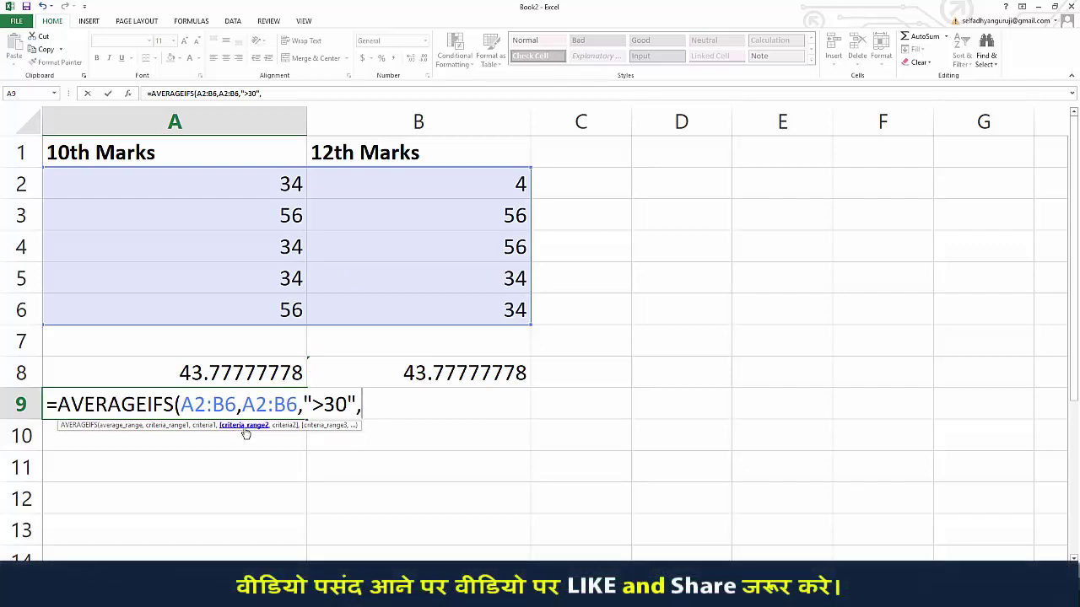
{"action": "left_click_drag", "start_coordinate": [253, 187], "coordinate": [415, 298]}
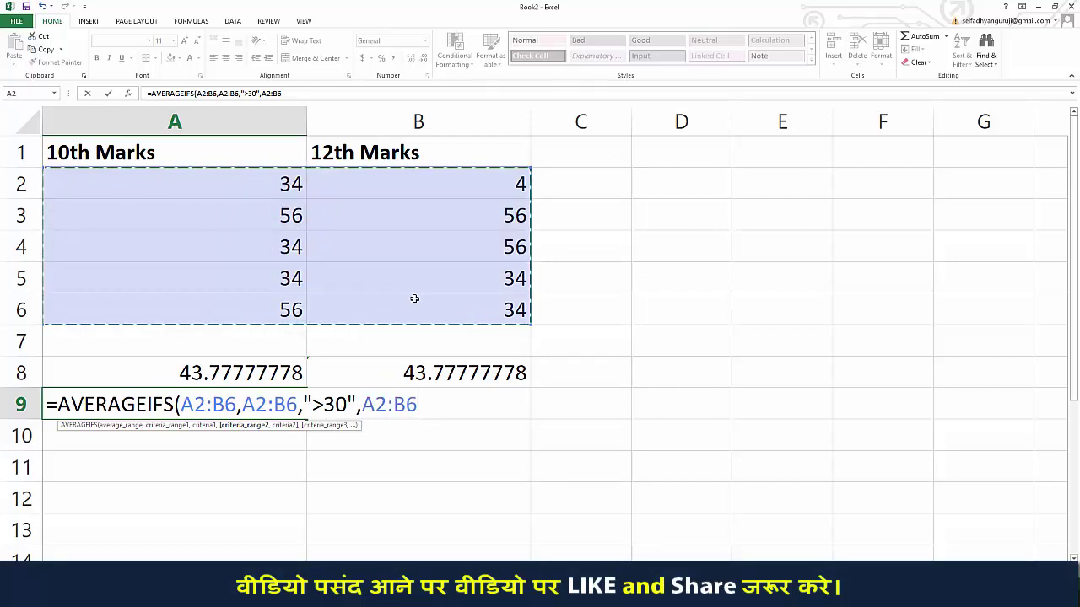
{"action": "type", "text": ",\"<"}
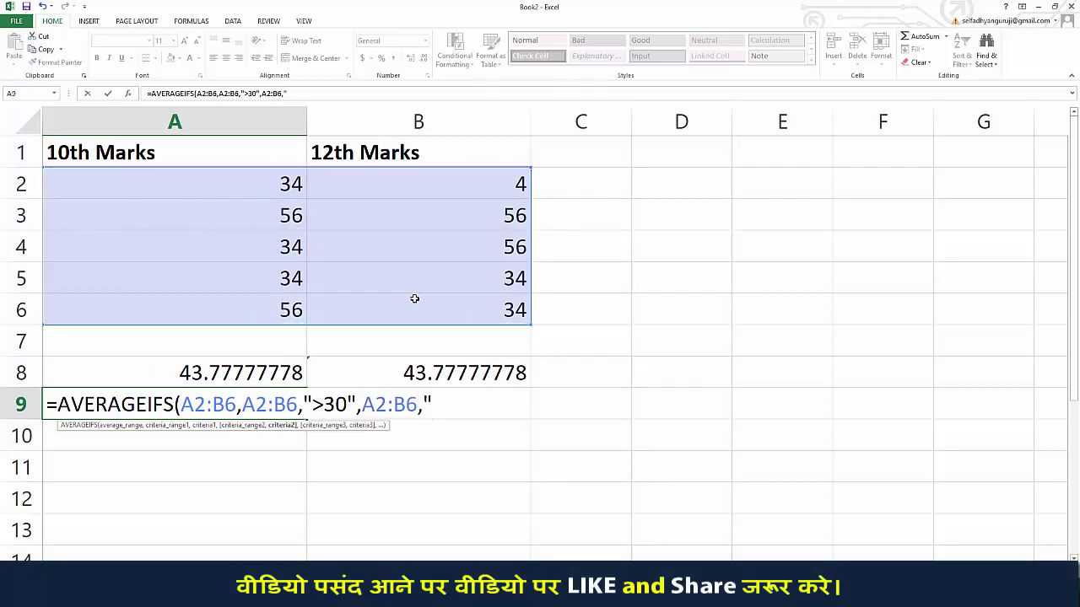
{"action": "type", "text": "50"}
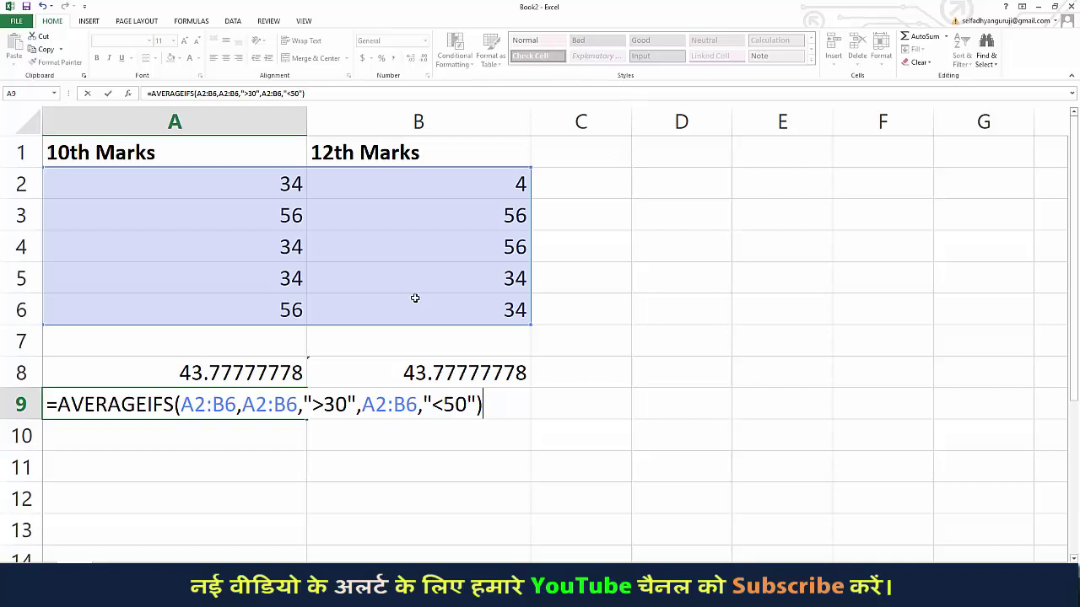
{"action": "key", "text": "Return"}
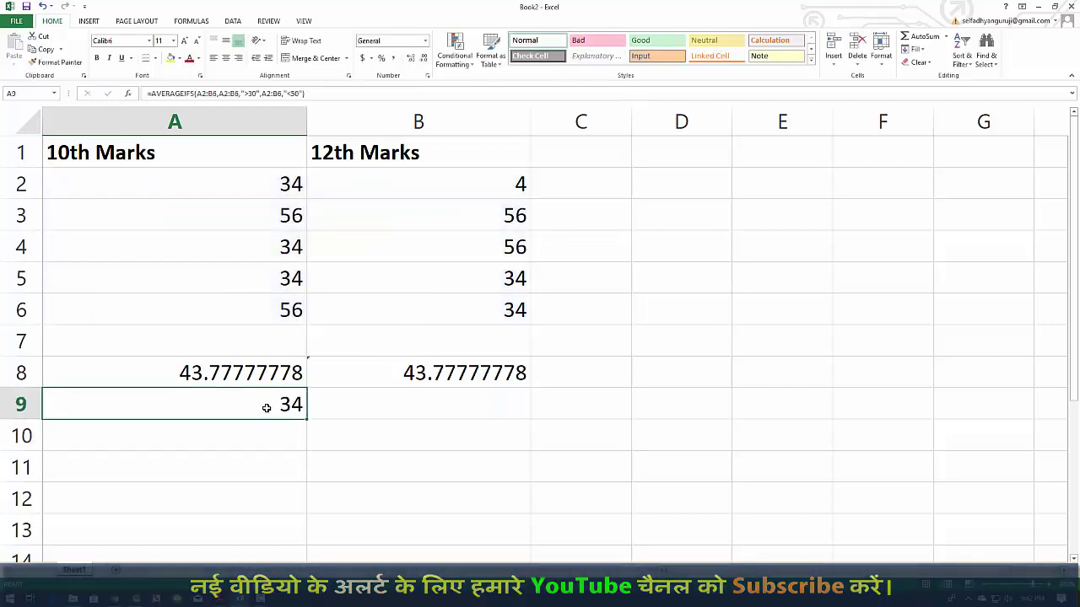
{"action": "left_click", "coordinate": [259, 373]}
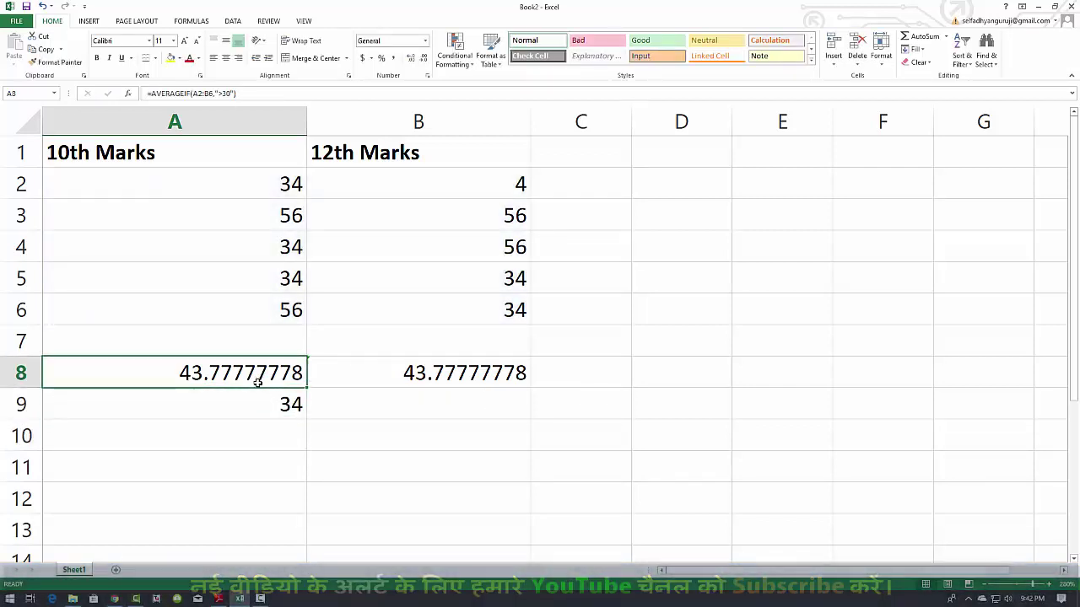